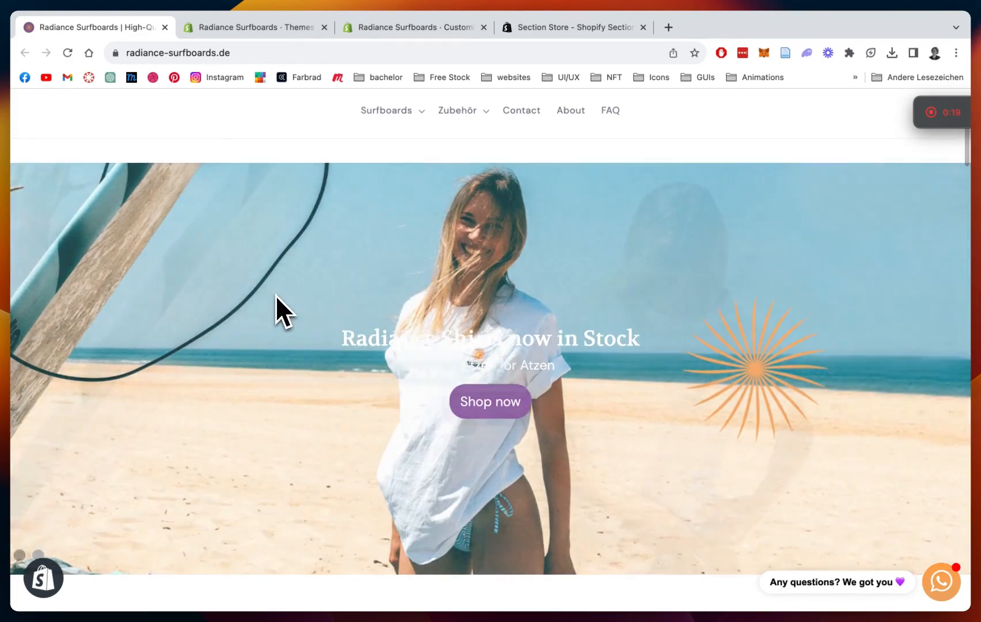
# Step: Look over the live storefront's home page, from the header slideshow to the surfboard collections
pyautogui.scroll(-8, 276, 297)
pyautogui.scroll(-5, 275, 295)
pyautogui.scroll(15, 276, 295)
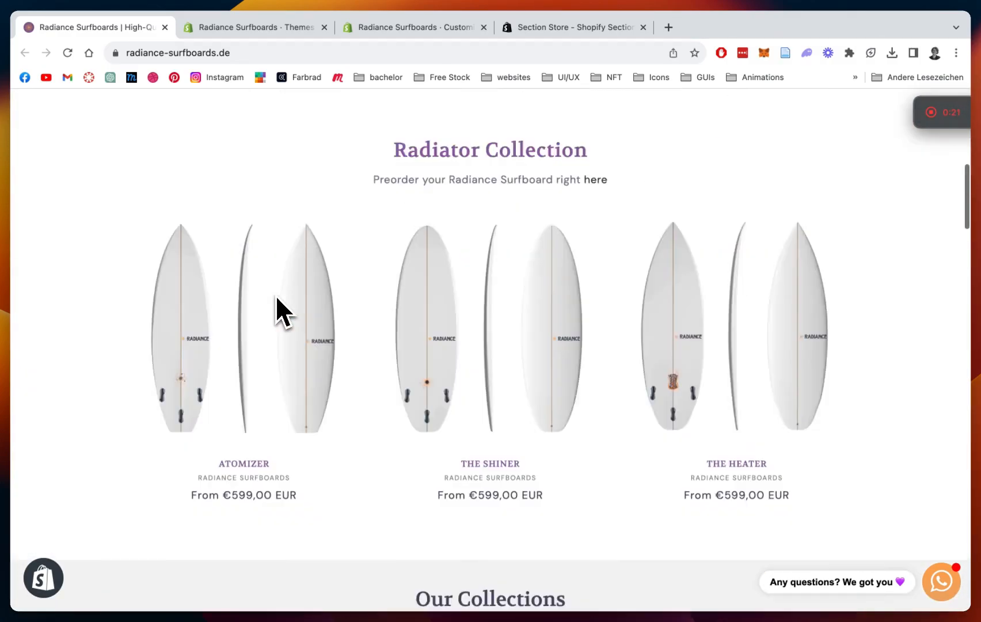
pyautogui.scroll(-1, 275, 295)
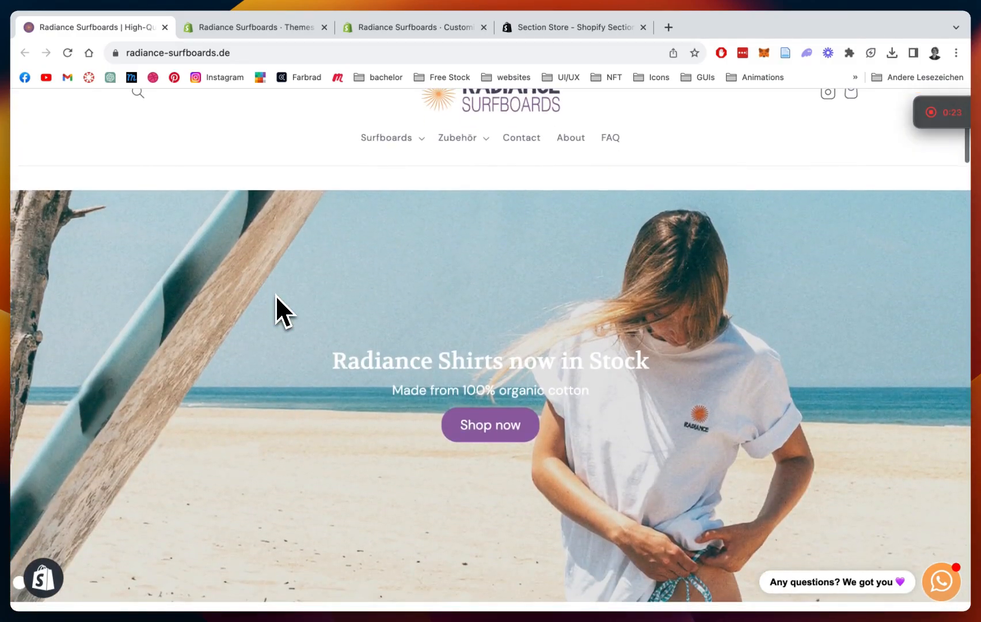
pyautogui.scroll(-1, 437, 328)
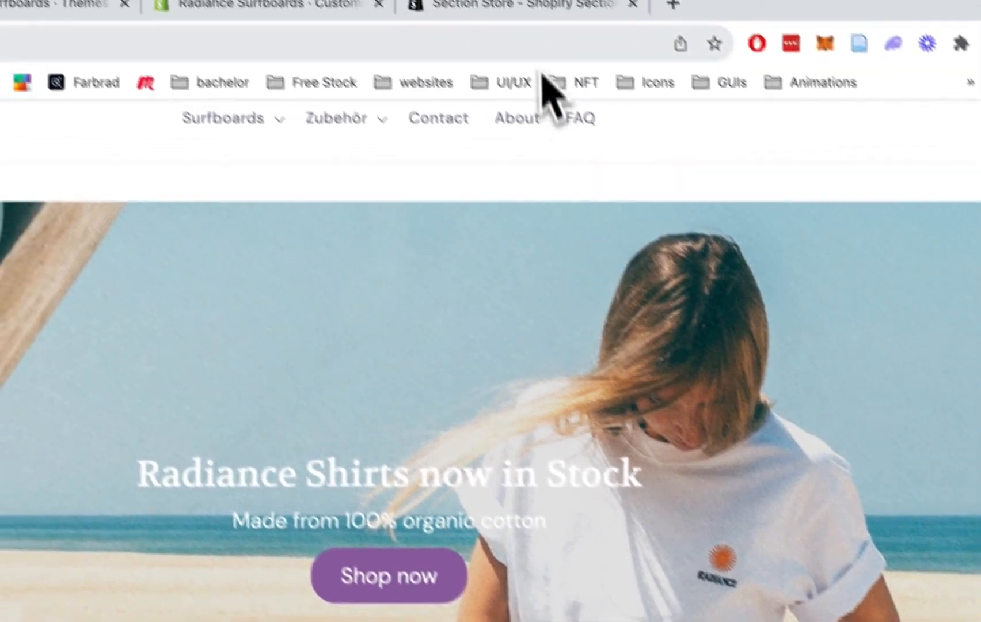
# Step: Switch to the Shopify App Store page for Section Store: Theme sections and look through the listing
pyautogui.click(522, 15)
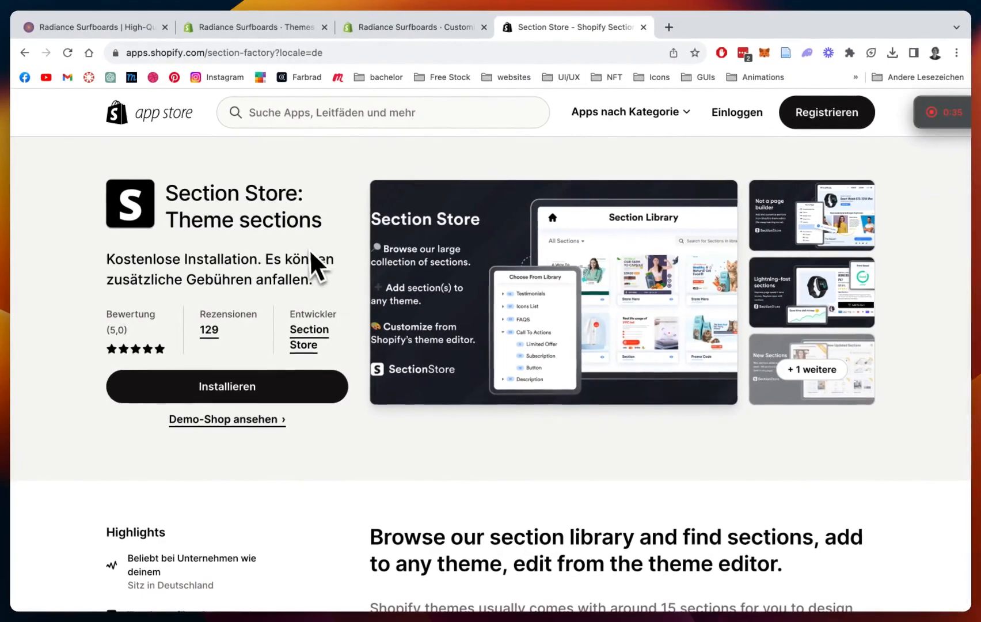
pyautogui.scroll(-8, 310, 256)
pyautogui.scroll(8, 290, 239)
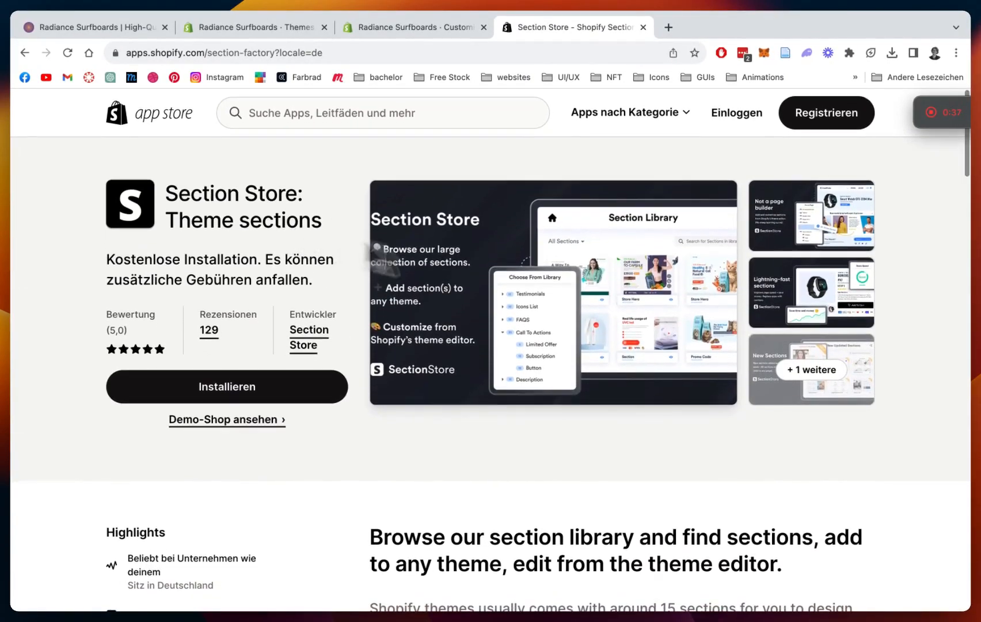
# Step: Switch to the store's Shopify admin and open the installed Section Store app
pyautogui.click(251, 27)
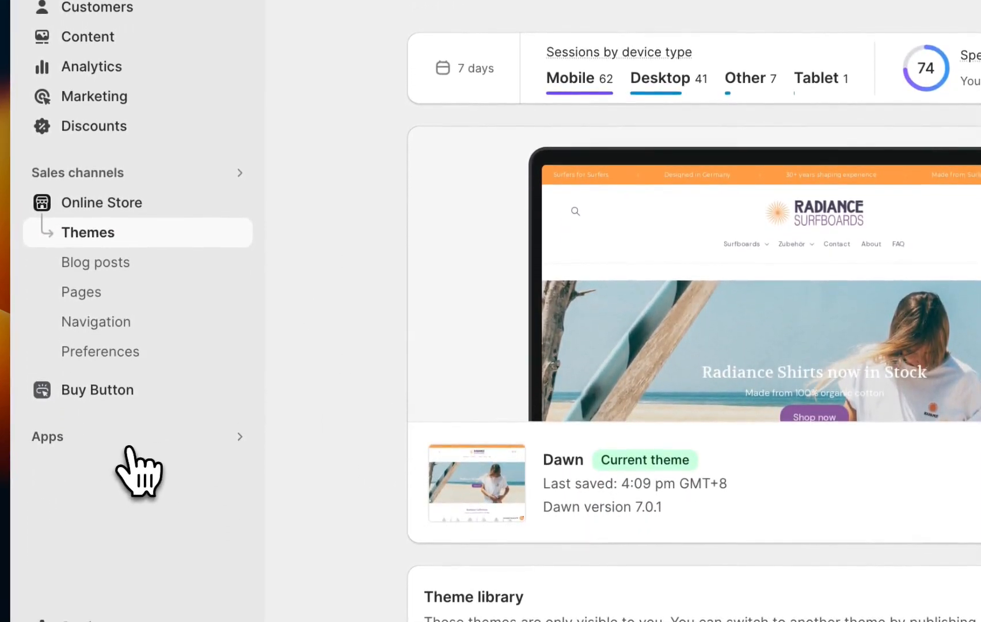
pyautogui.click(127, 447)
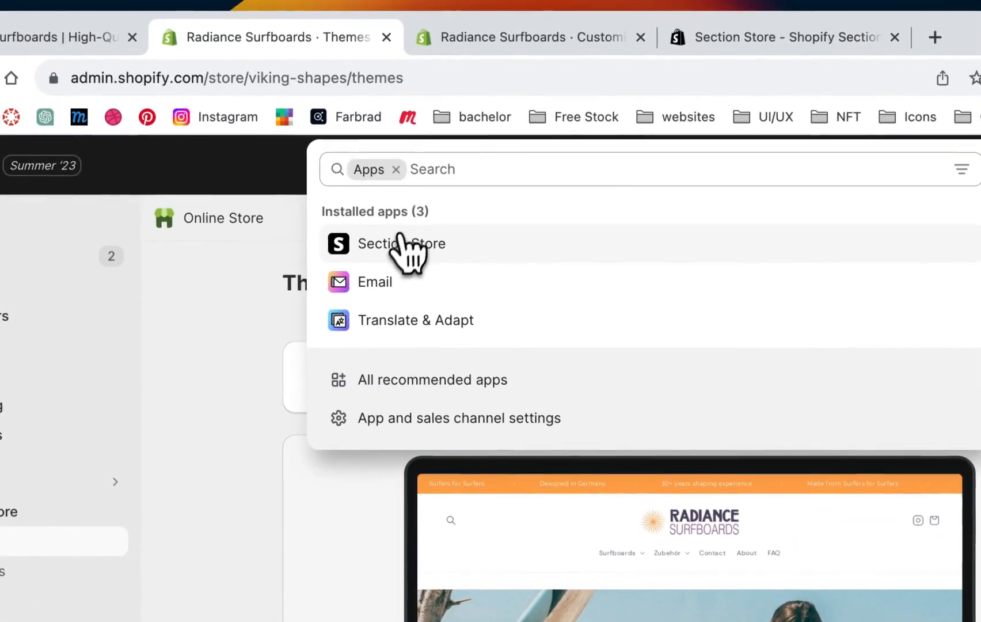
pyautogui.click(403, 245)
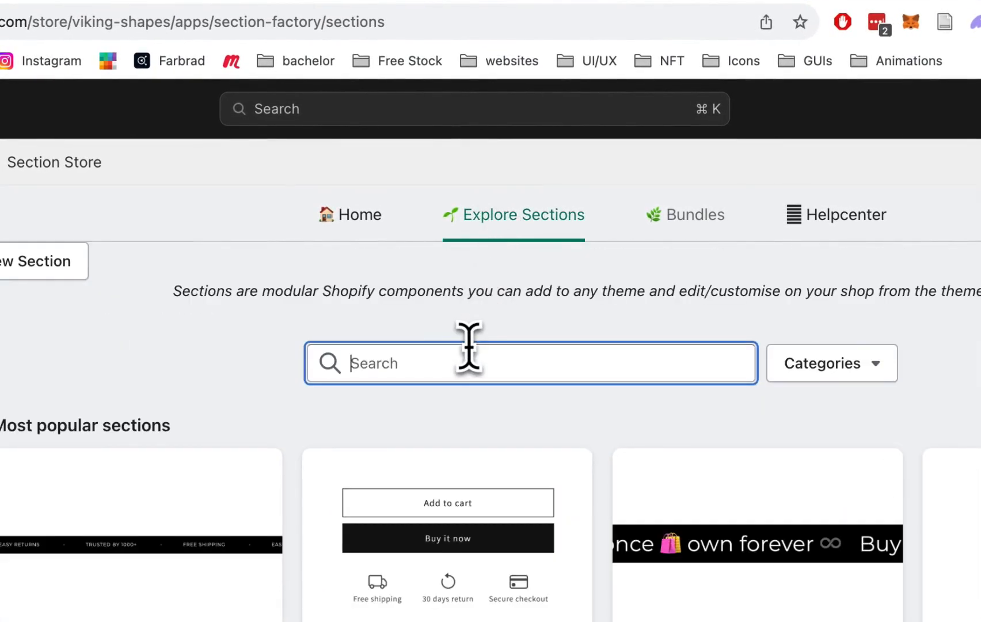
# Step: Search the section library for "slideshow" and open the details of Slideshow #4
pyautogui.write('slideshow')
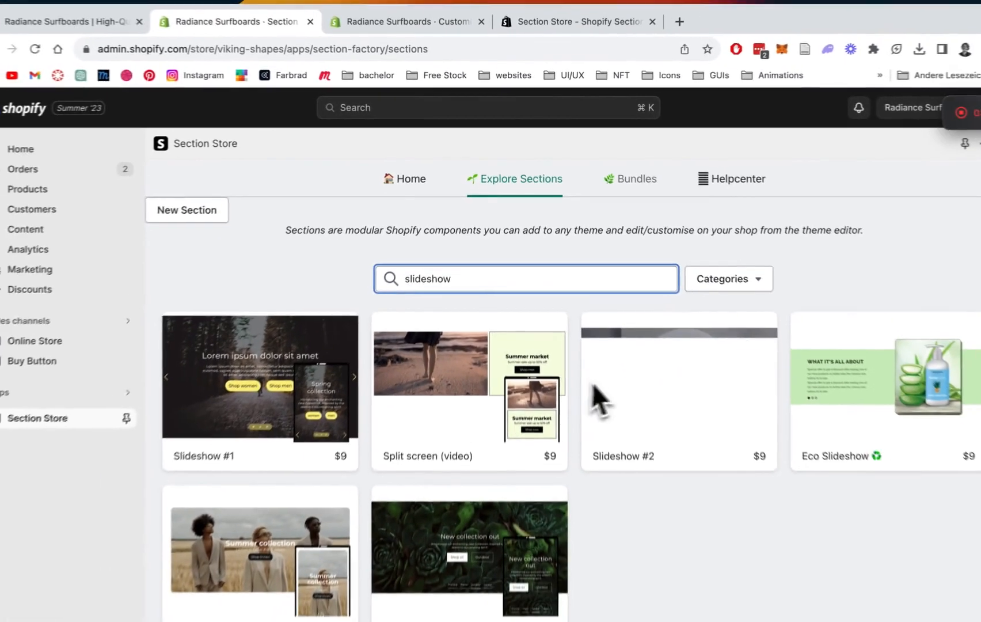
pyautogui.scroll(-1, 593, 392)
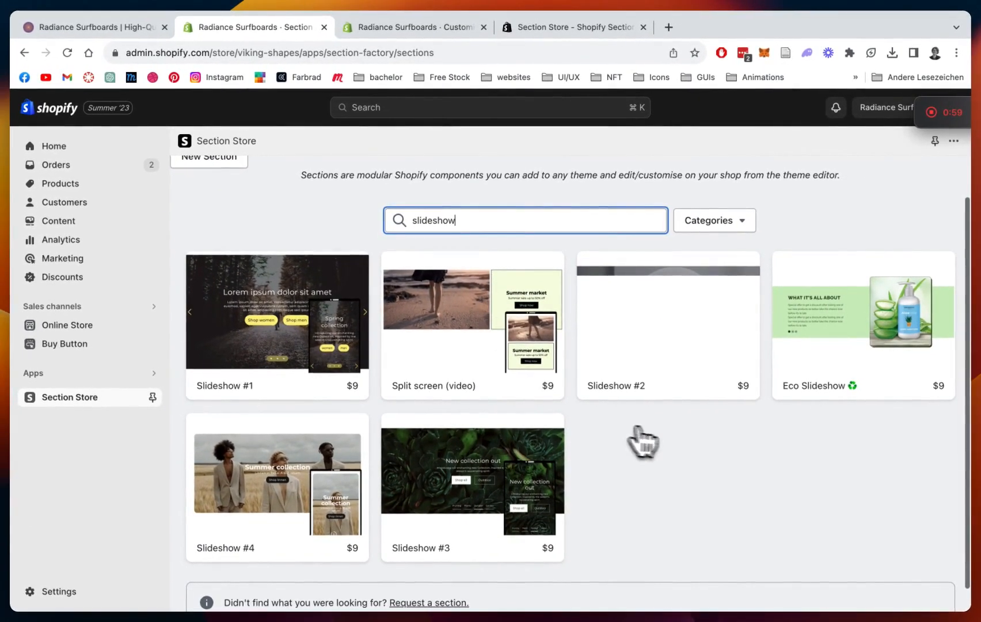
pyautogui.moveTo(264, 493)
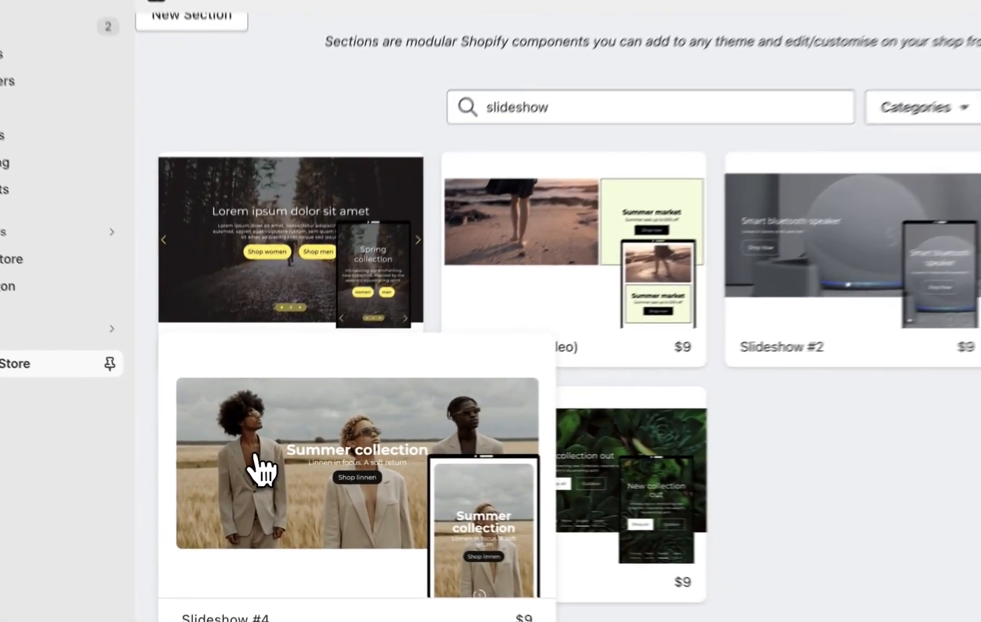
pyautogui.click(265, 471)
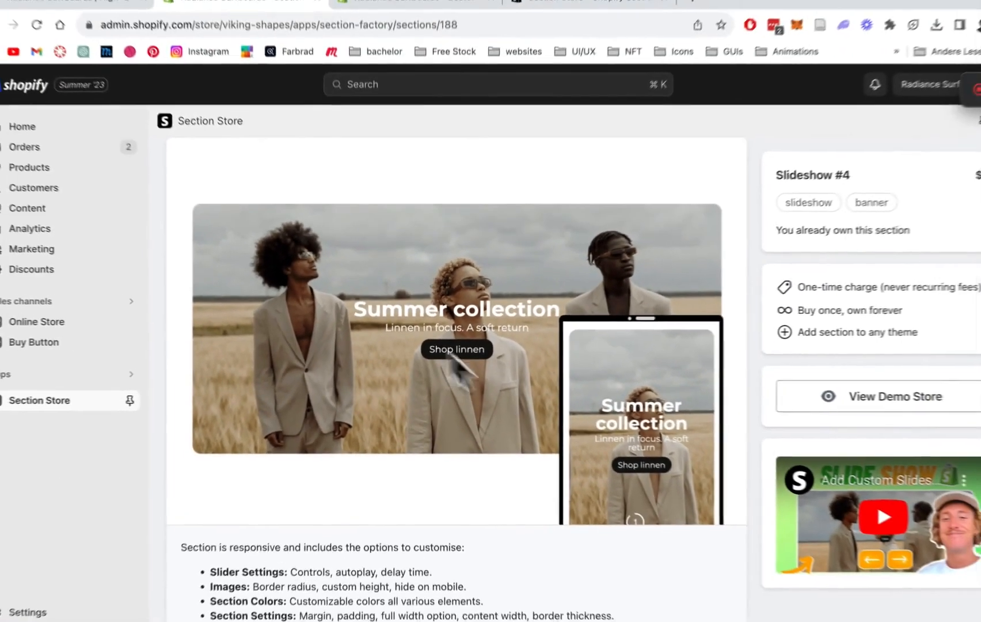
pyautogui.scroll(2, 588, 282)
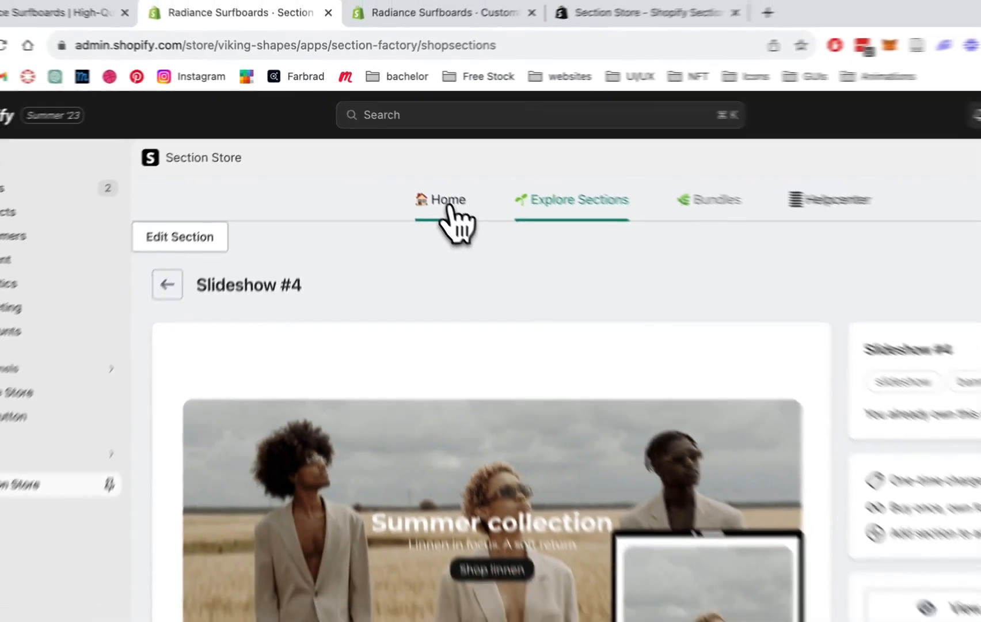
# Step: Go to the owned sections and open the add-to-theme options for Slideshow #4
pyautogui.click(482, 233)
pyautogui.scroll(-2, 633, 346)
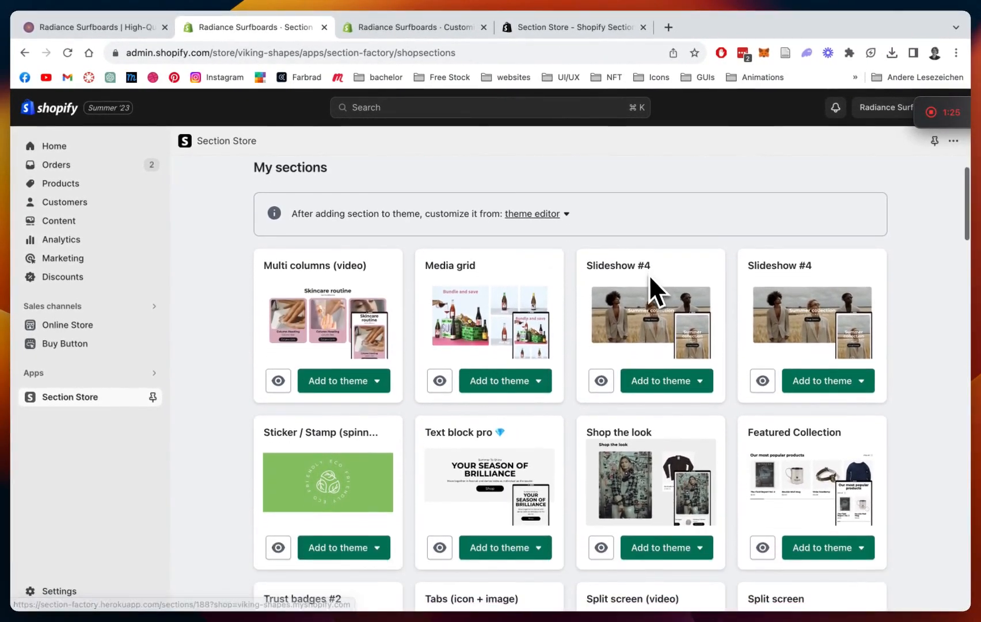
pyautogui.click(695, 381)
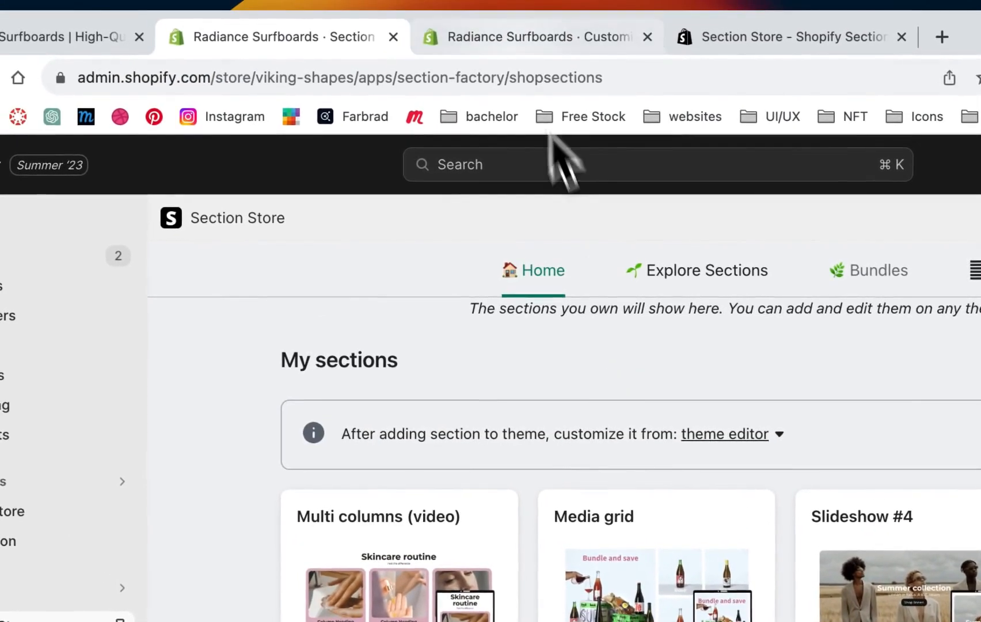
# Step: Switch to the Dawn theme editor and hide the existing SS - Slideshow #4 section on the home page
pyautogui.click(515, 35)
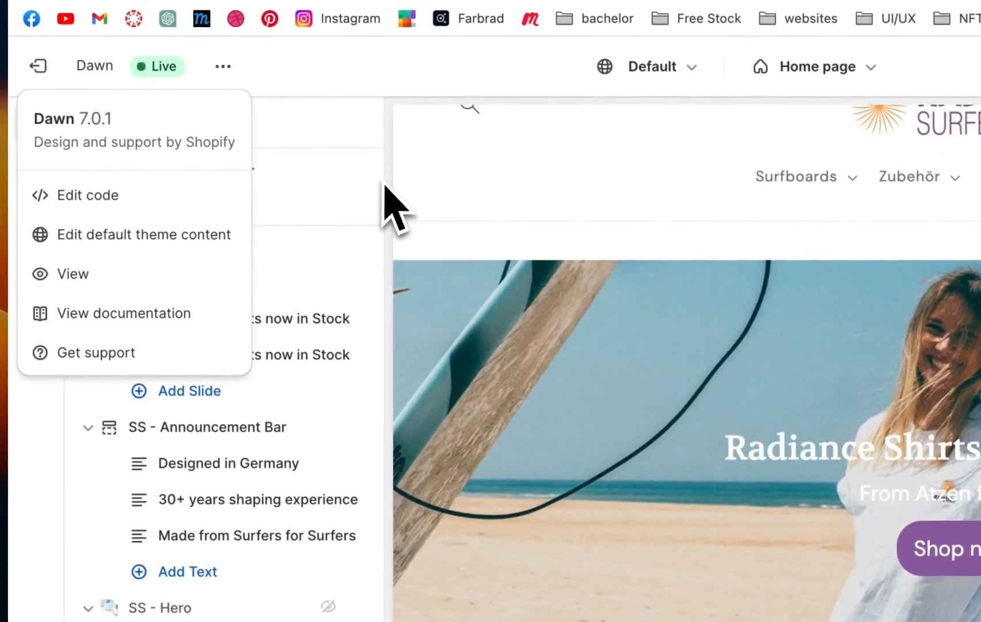
pyautogui.click(292, 308)
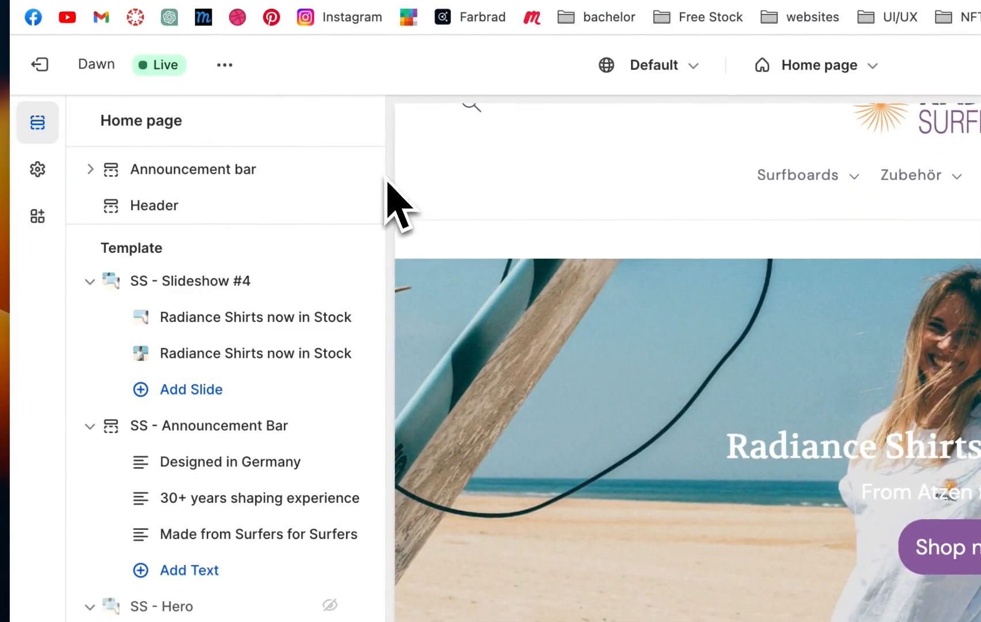
pyautogui.scroll(2, 476, 267)
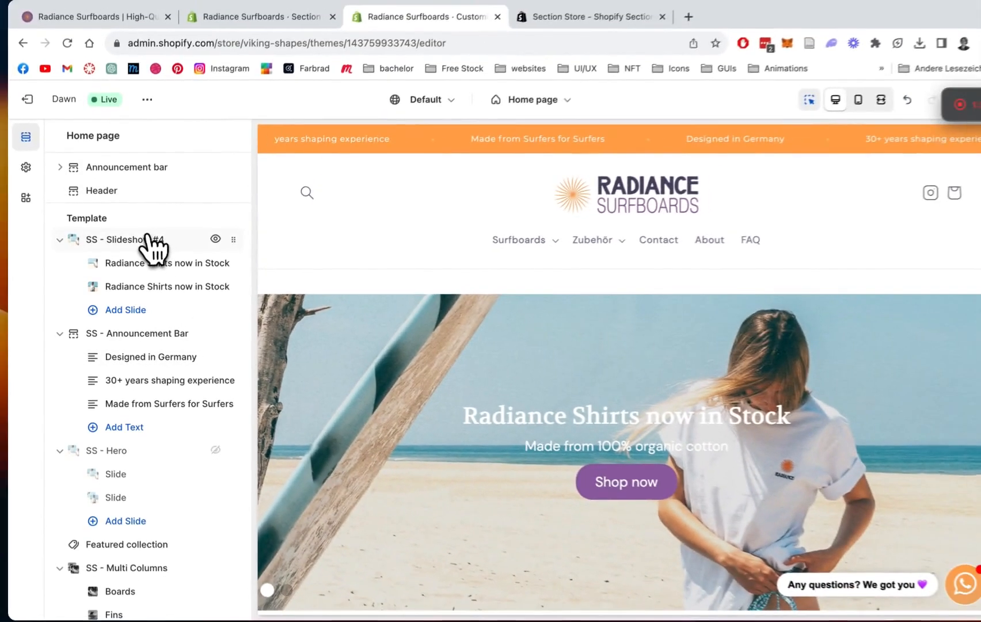
pyautogui.moveTo(155, 212)
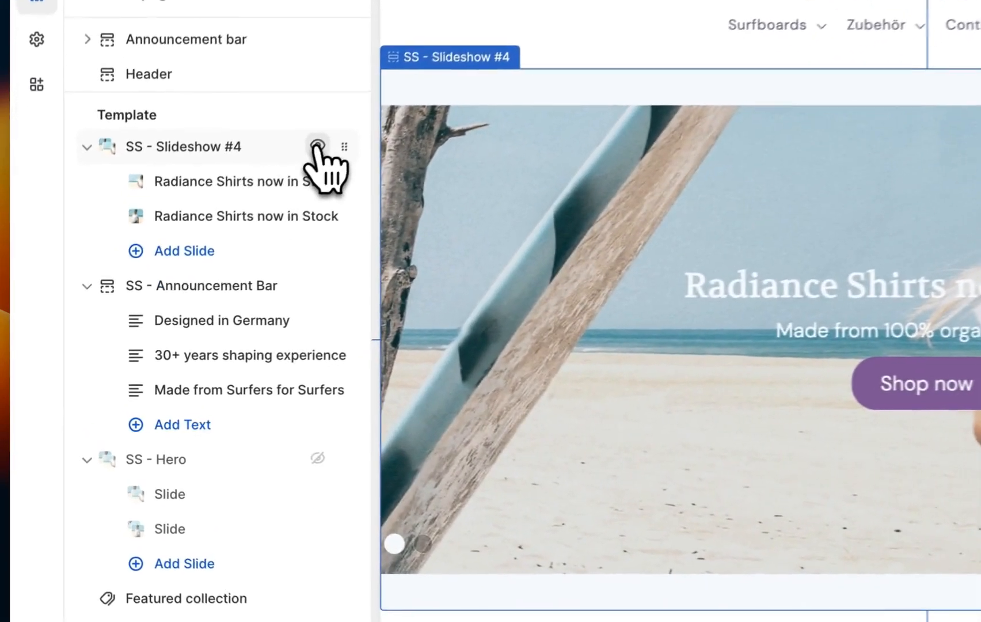
pyautogui.click(211, 243)
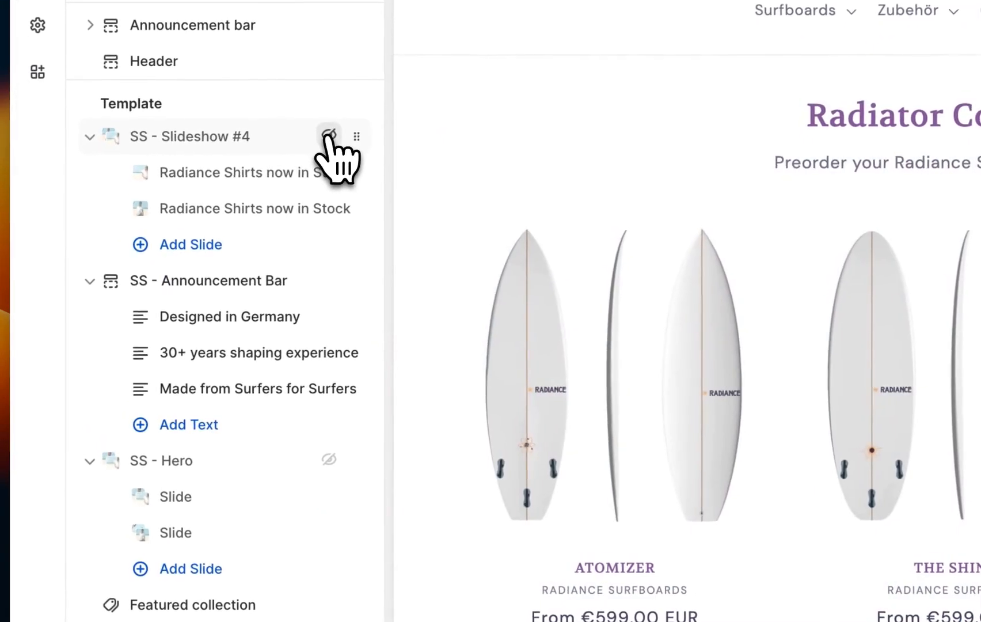
# Step: Add a new SS - Slideshow 4 section at the end of the home page template, searching for "slideshow"
pyautogui.scroll(-2, 226, 553)
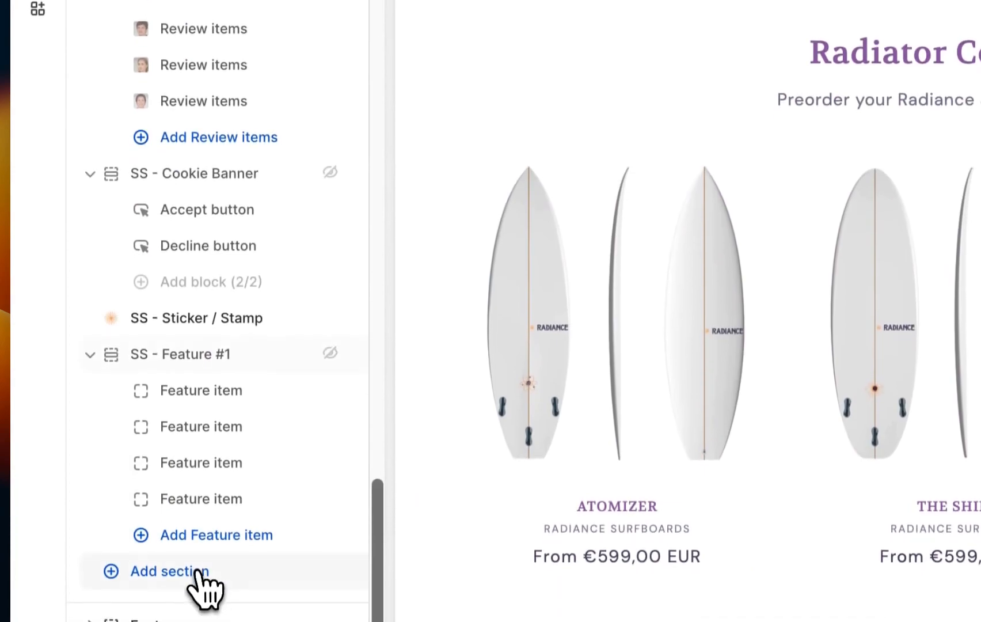
pyautogui.click(202, 570)
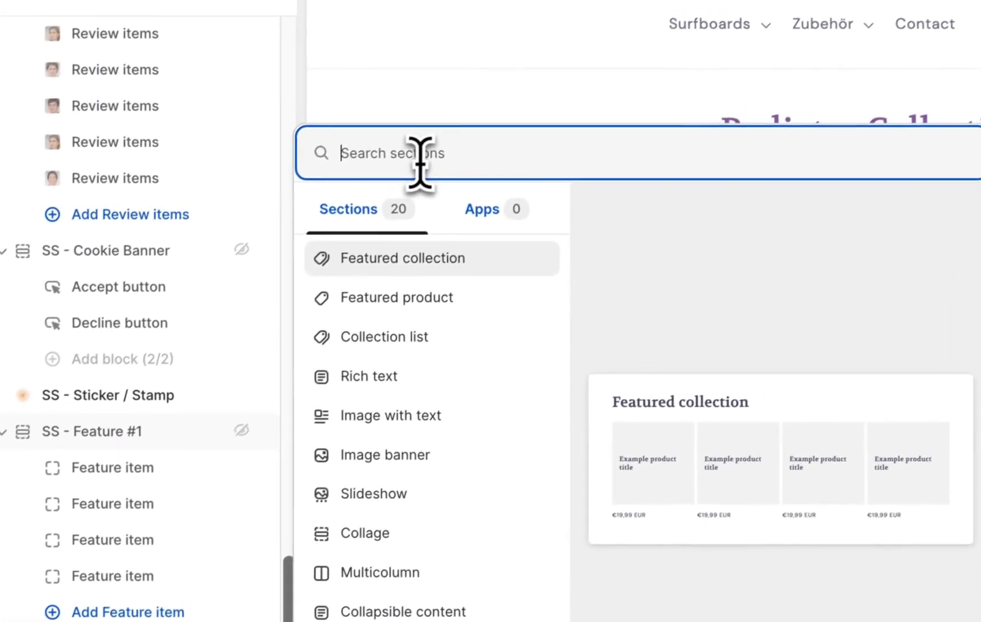
pyautogui.write('slideshow')
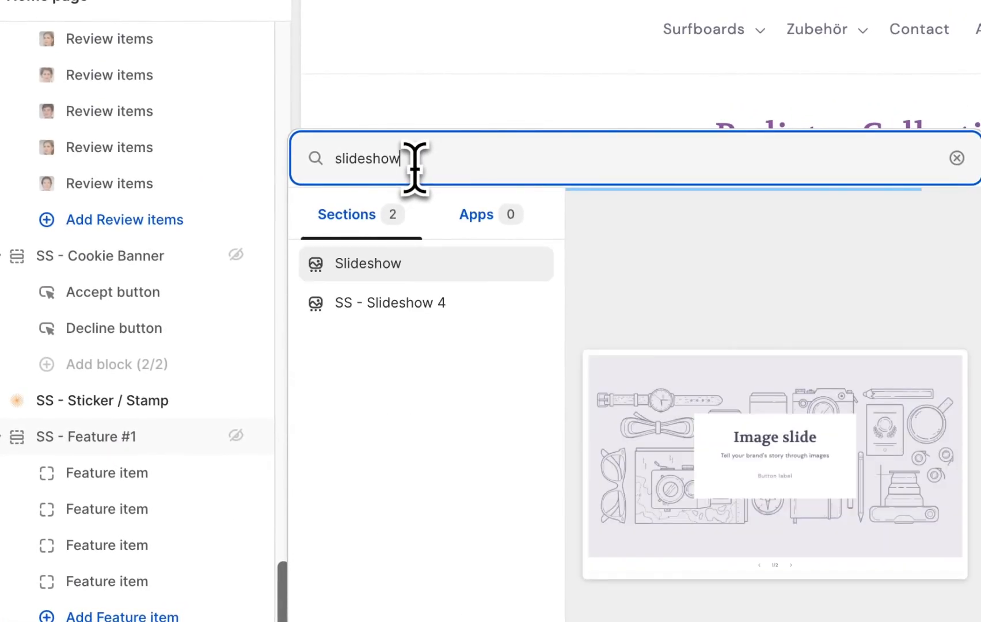
pyautogui.click(426, 302)
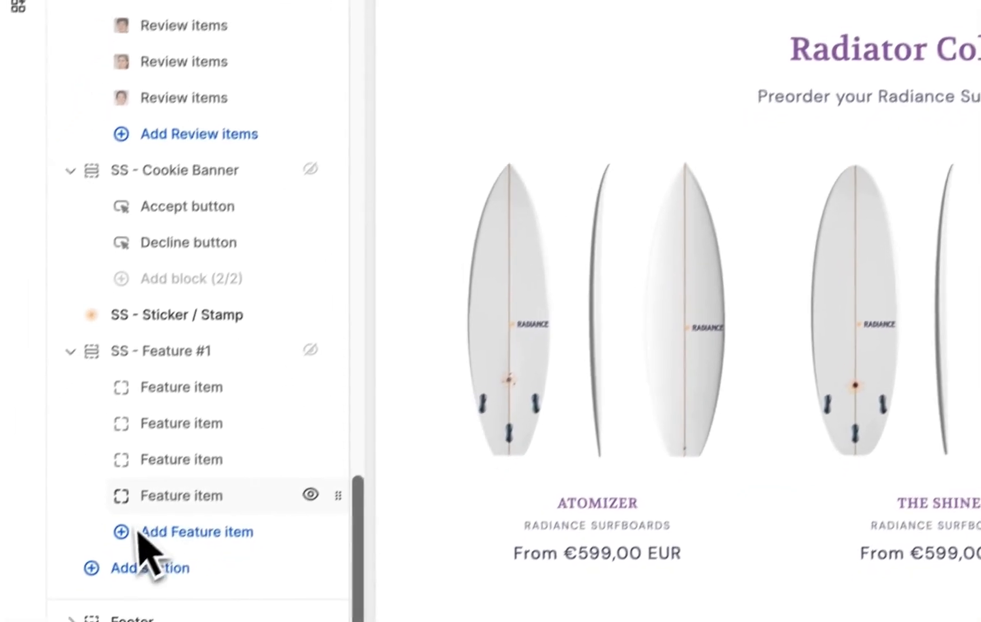
# Step: Move the new SS - Slideshow #4 section to the top of the home page template
pyautogui.scroll(-3, 340, 388)
pyautogui.moveTo(357, 403); pyautogui.dragTo(320, 95)
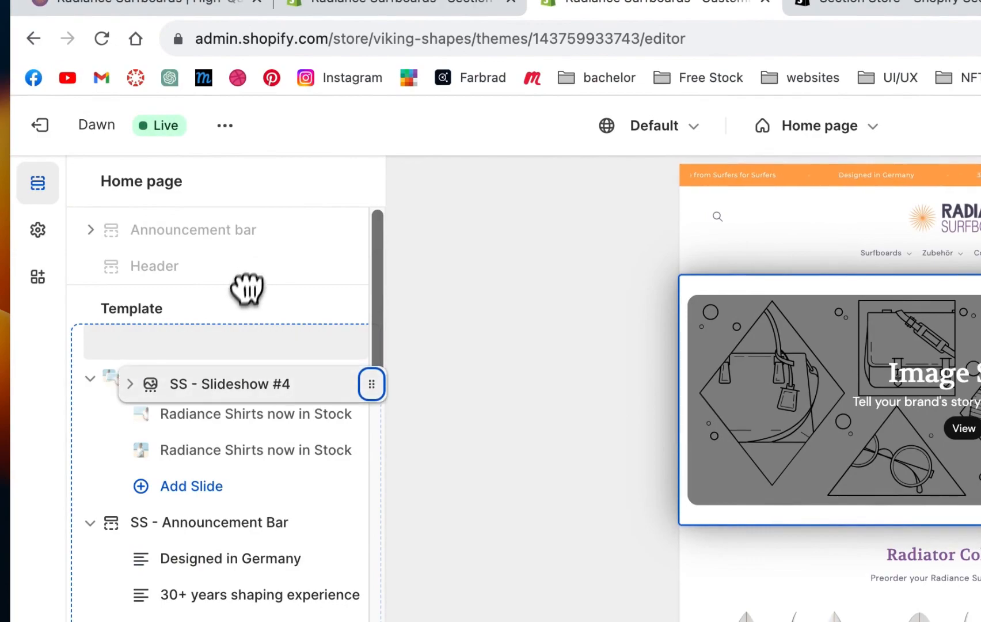
pyautogui.moveTo(250, 253); pyautogui.dragTo(248, 253)
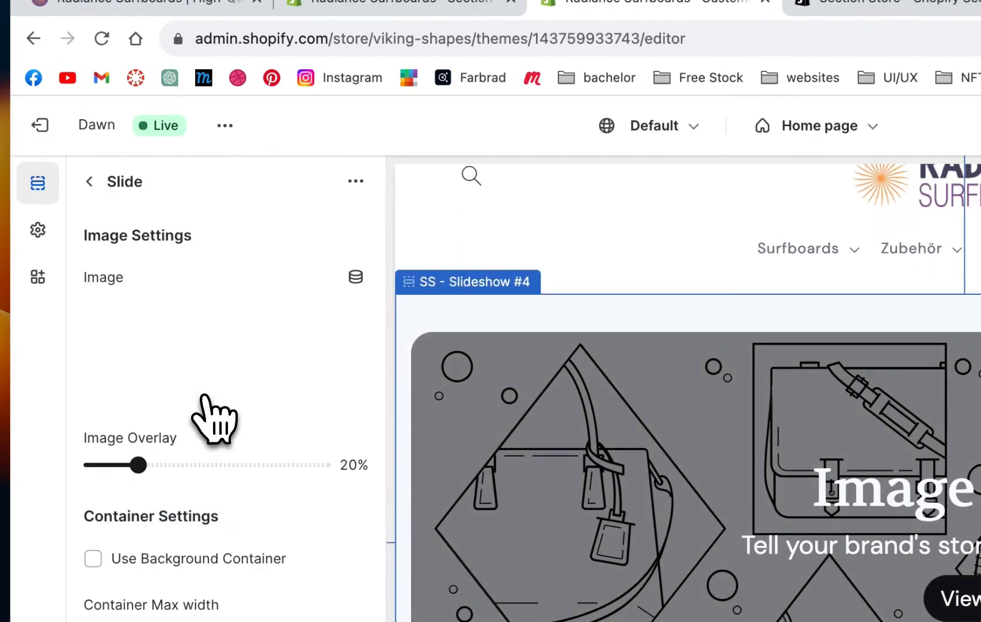
# Step: Set the first slide's image to the blue surf wave photo Bildschirmfoto_2023-08-09_um_16.29.31 and return to the section list
pyautogui.click(237, 336)
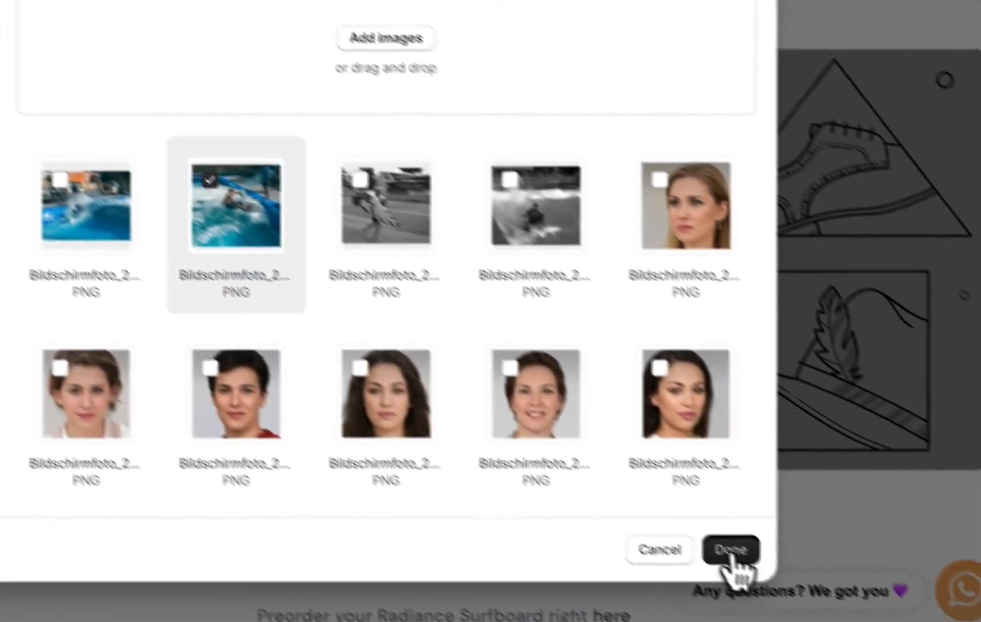
pyautogui.click(729, 550)
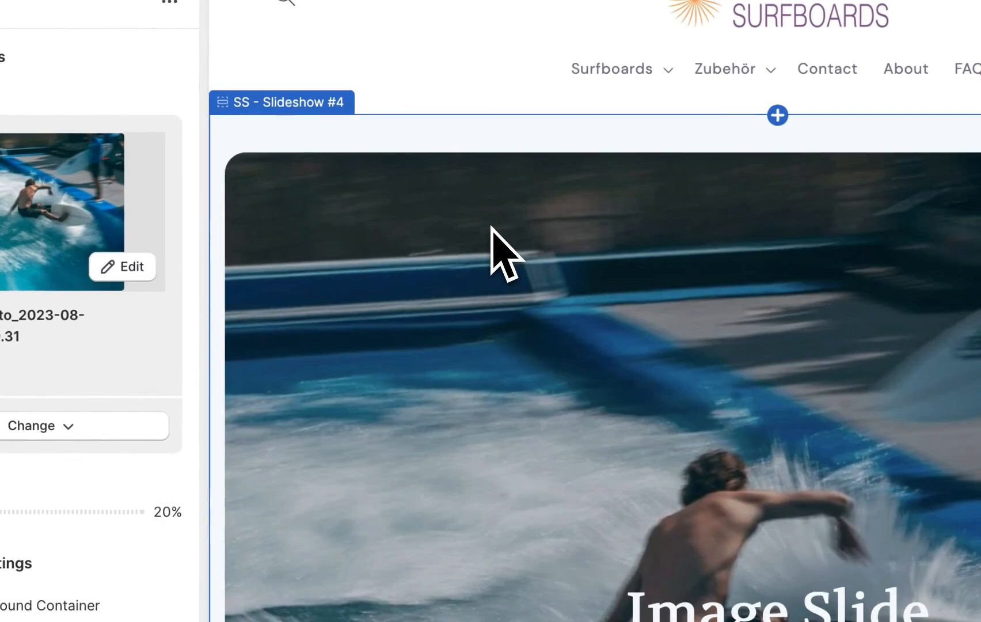
pyautogui.scroll(-8, 604, 446)
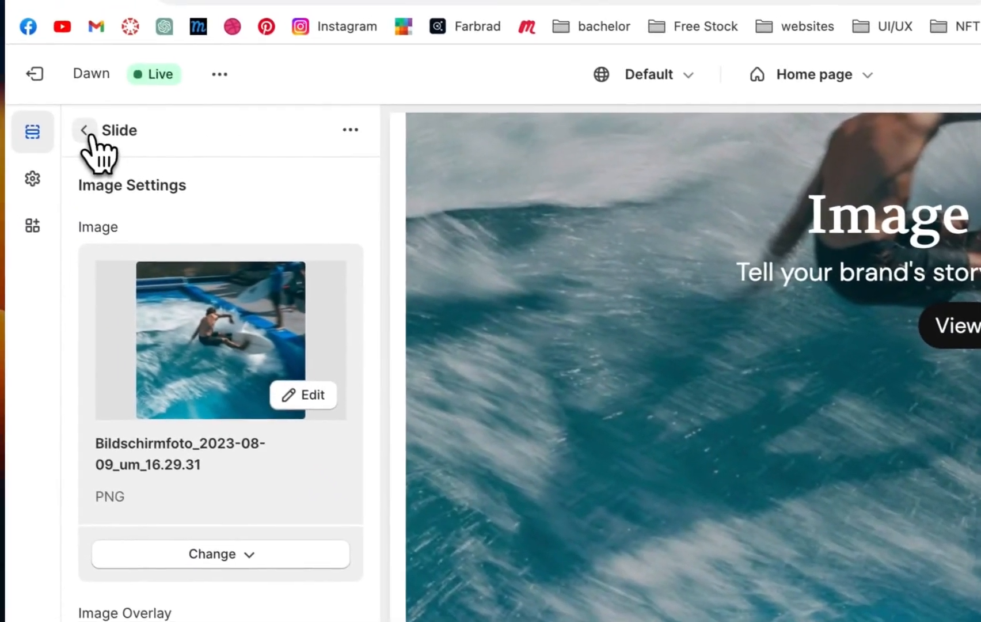
pyautogui.click(32, 96)
# Step: Set the second slide's image to the black-and-white surfer photo Bildschirmfoto_2023-08-09_um_16.29.37 and return to the section list
pyautogui.click(209, 369)
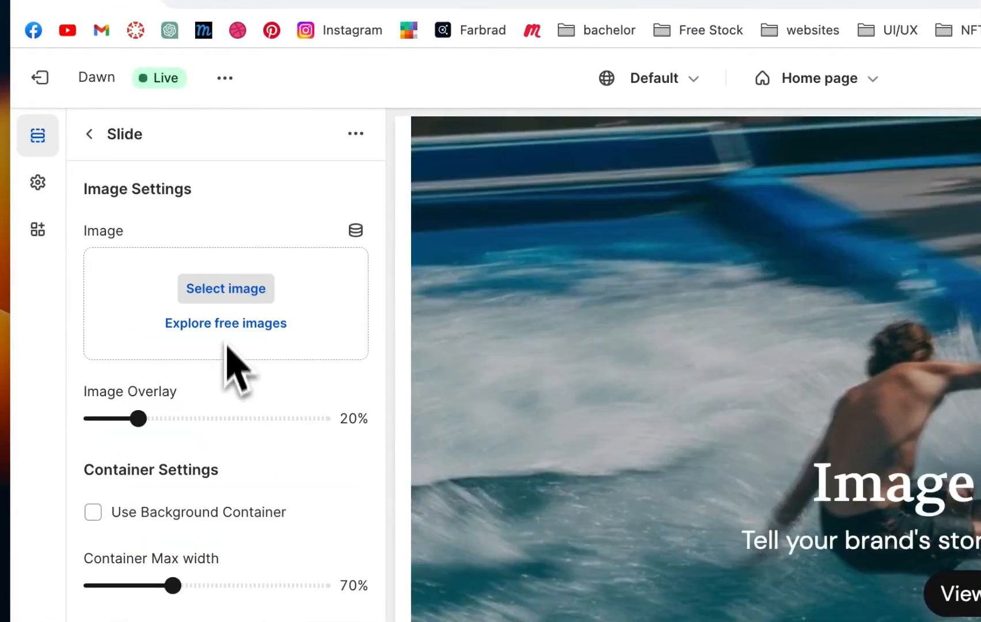
pyautogui.click(228, 292)
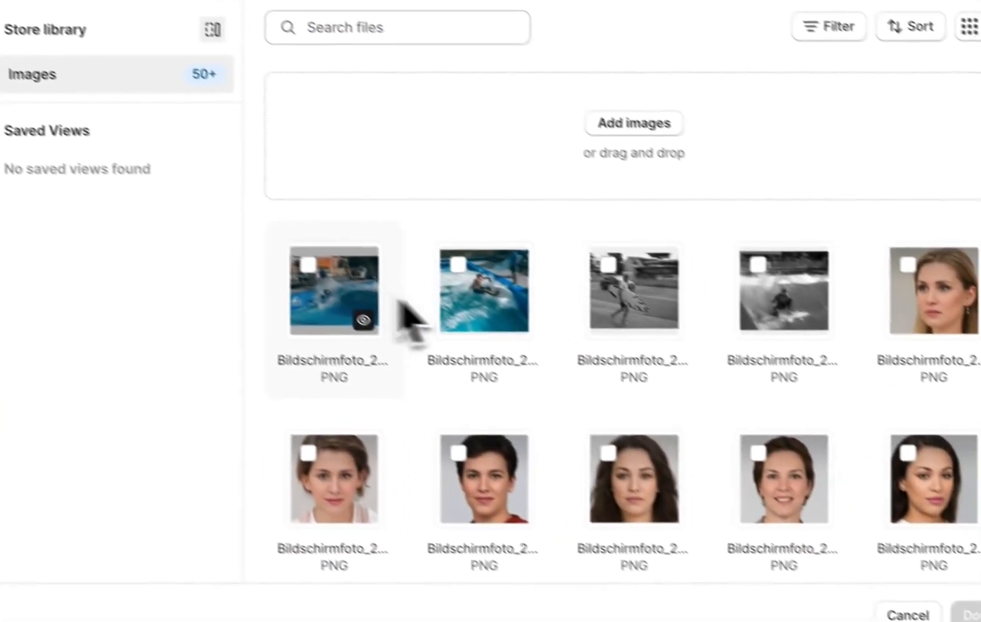
pyautogui.click(397, 317)
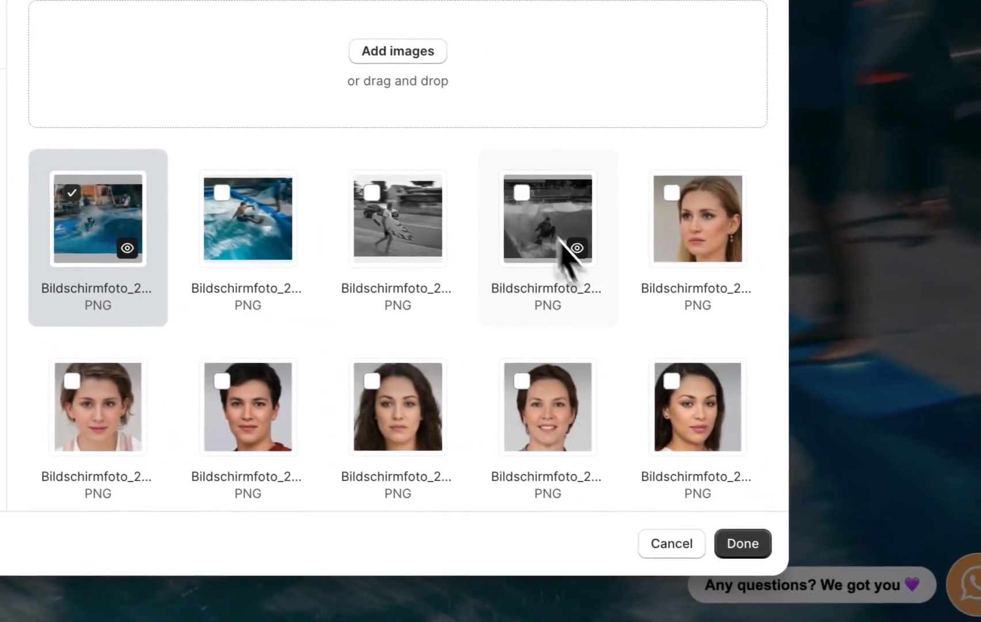
pyautogui.click(804, 319)
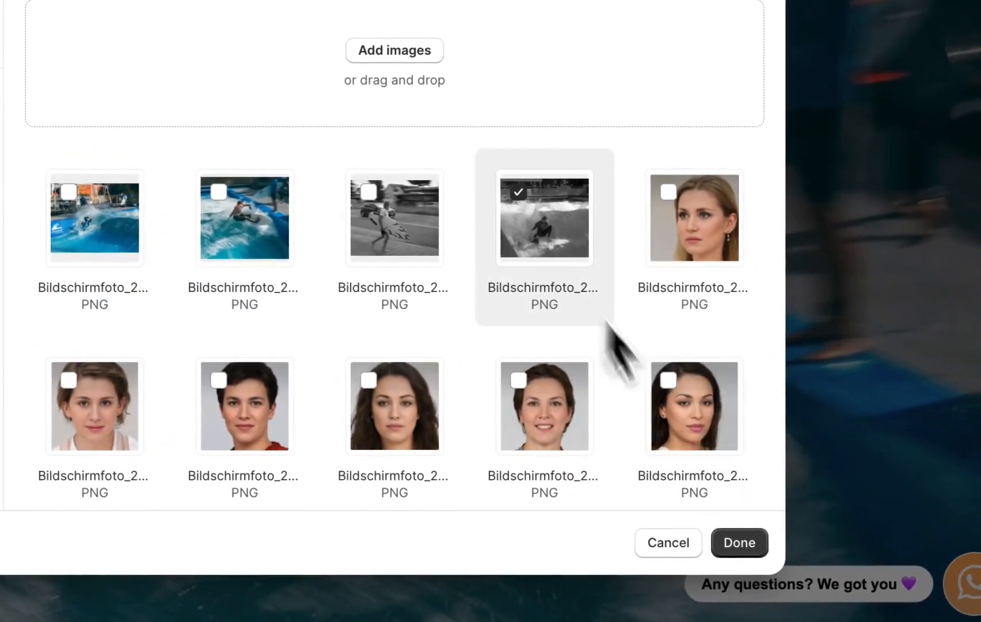
pyautogui.click(756, 555)
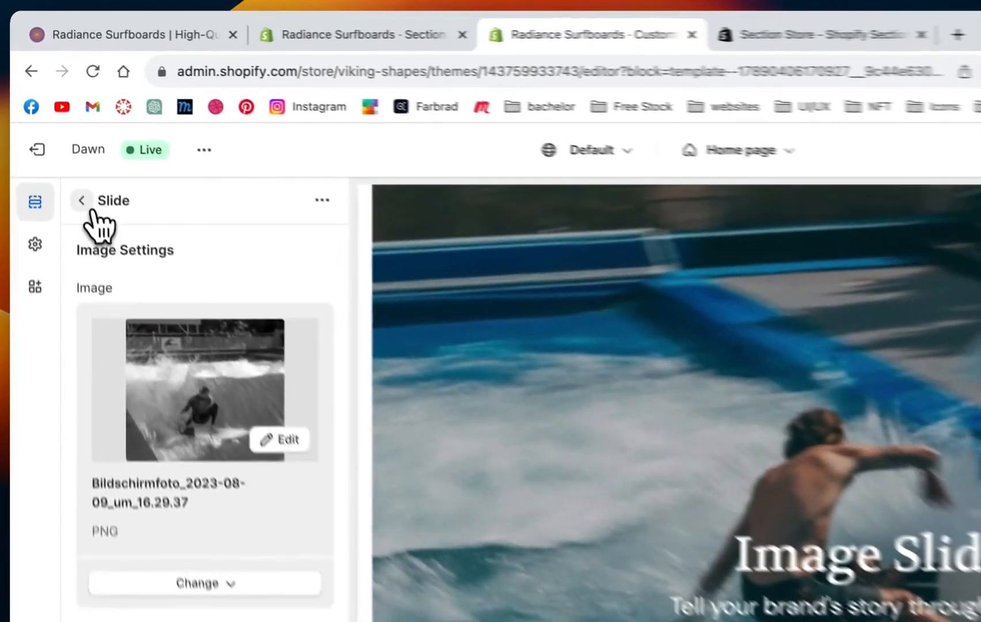
pyautogui.click(59, 142)
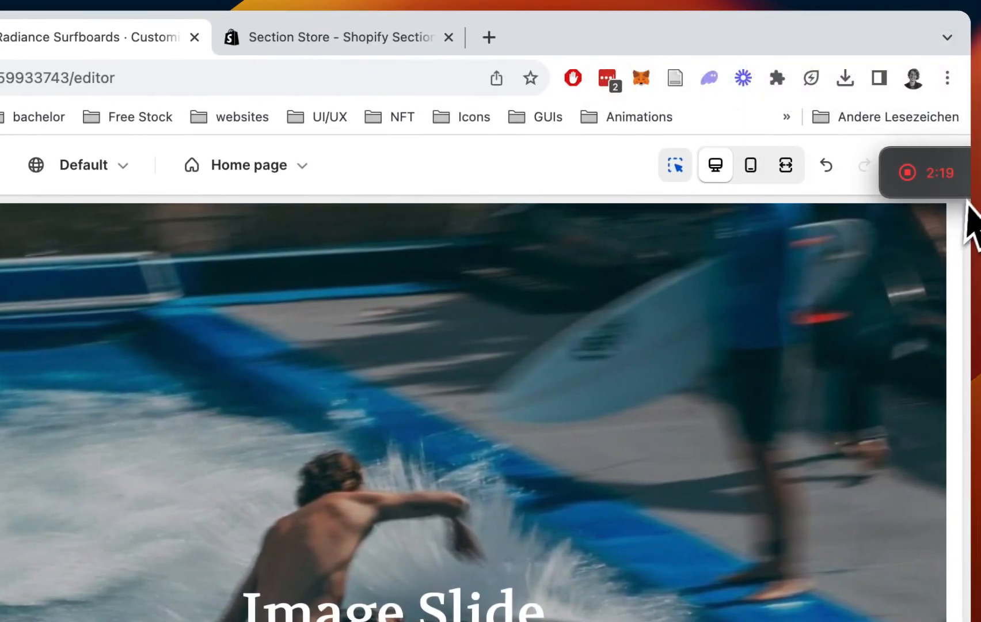
# Step: Save the theme changes, set the first slide's heading to "slide 1", and return to the section list
pyautogui.click(941, 173)
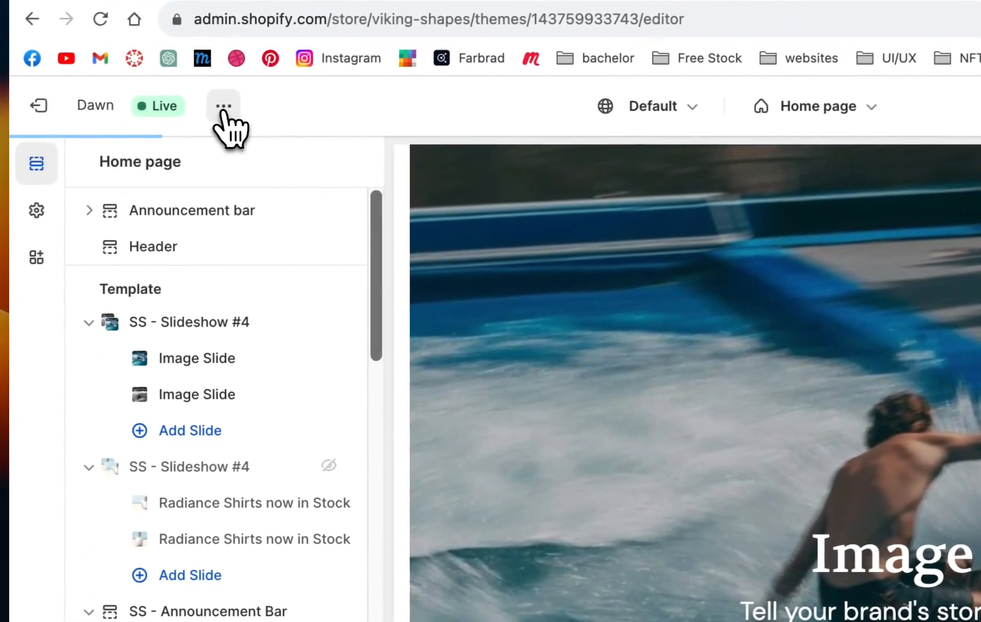
pyautogui.click(102, 148)
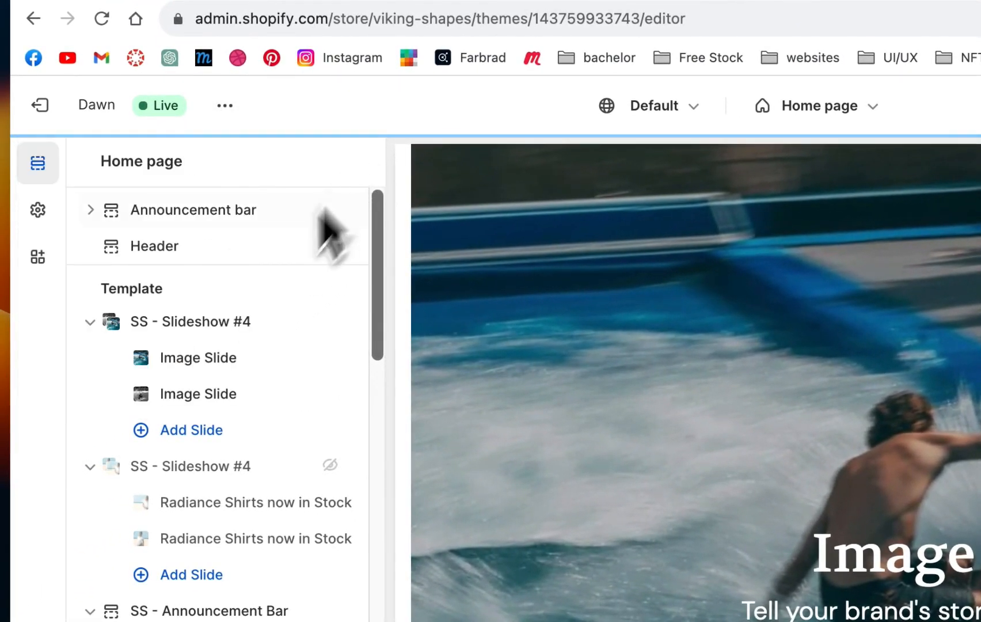
pyautogui.click(222, 354)
pyautogui.scroll(-10, 204, 372)
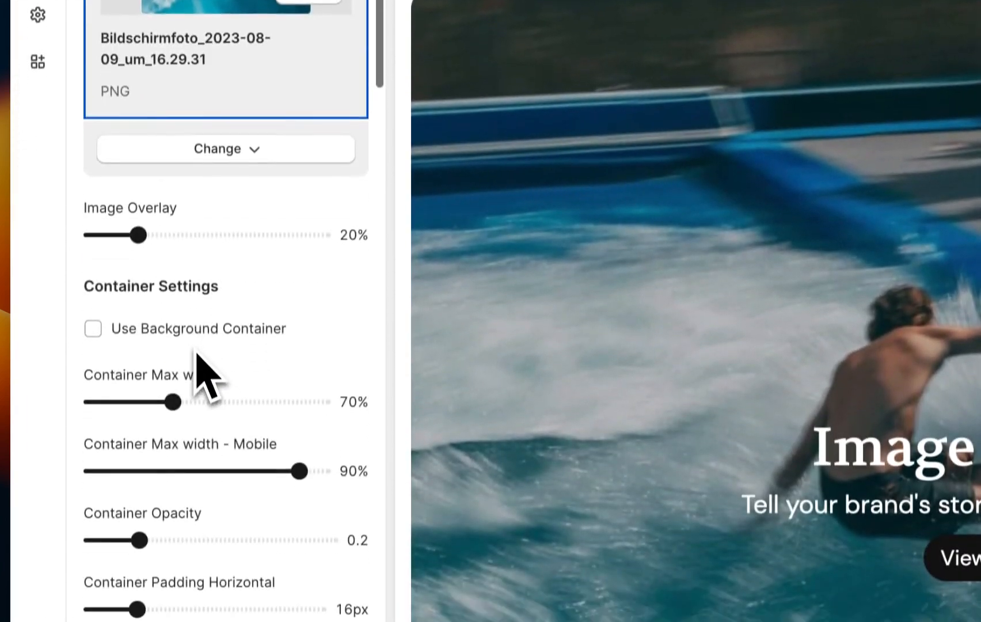
pyautogui.scroll(-2, 205, 363)
pyautogui.tripleClick(188, 466)
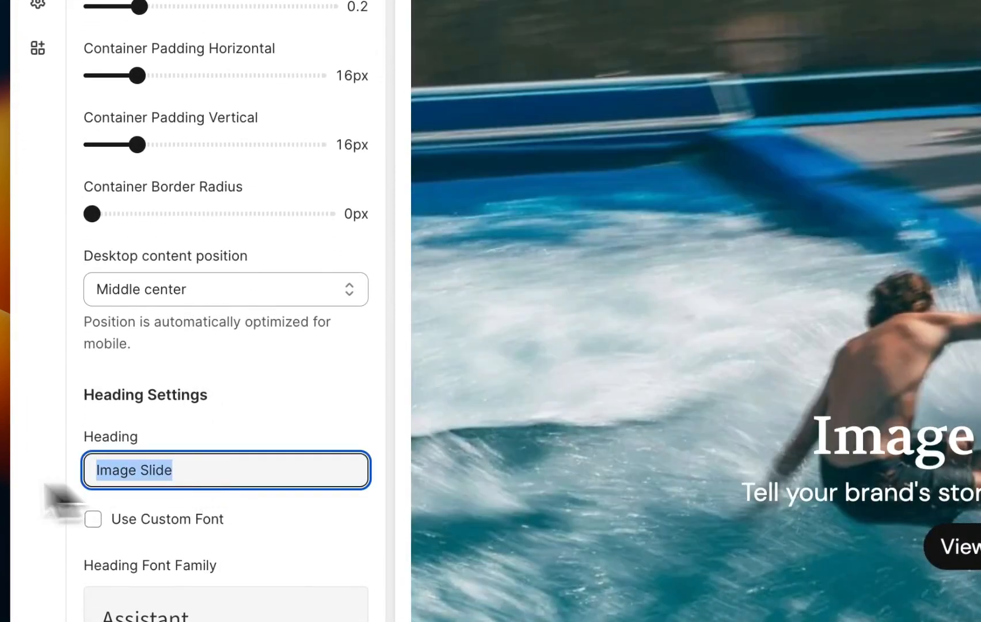
pyautogui.write('slide 2')
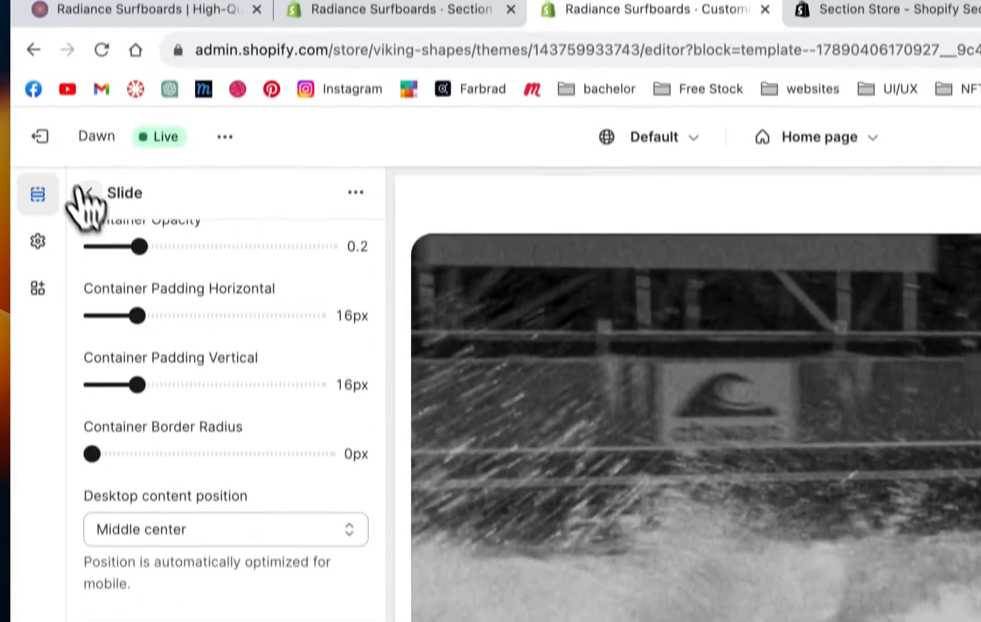
pyautogui.click(86, 192)
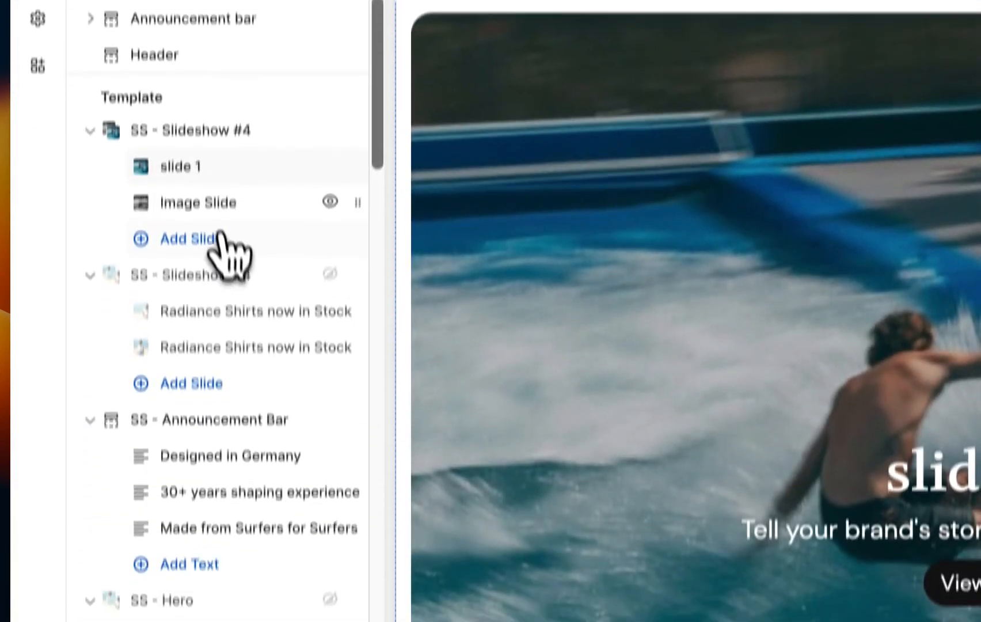
# Step: Set the heading of the second slide, the one with the black-and-white surfer photo, to "sldie 2"
pyautogui.click(221, 239)
pyautogui.scroll(-5, 254, 264)
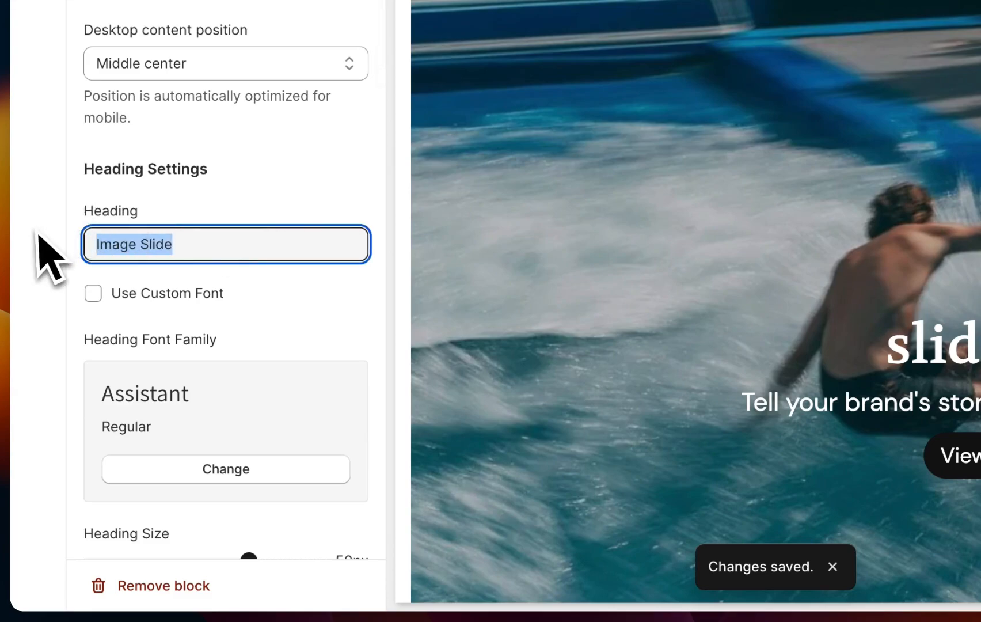
pyautogui.write('die 2')
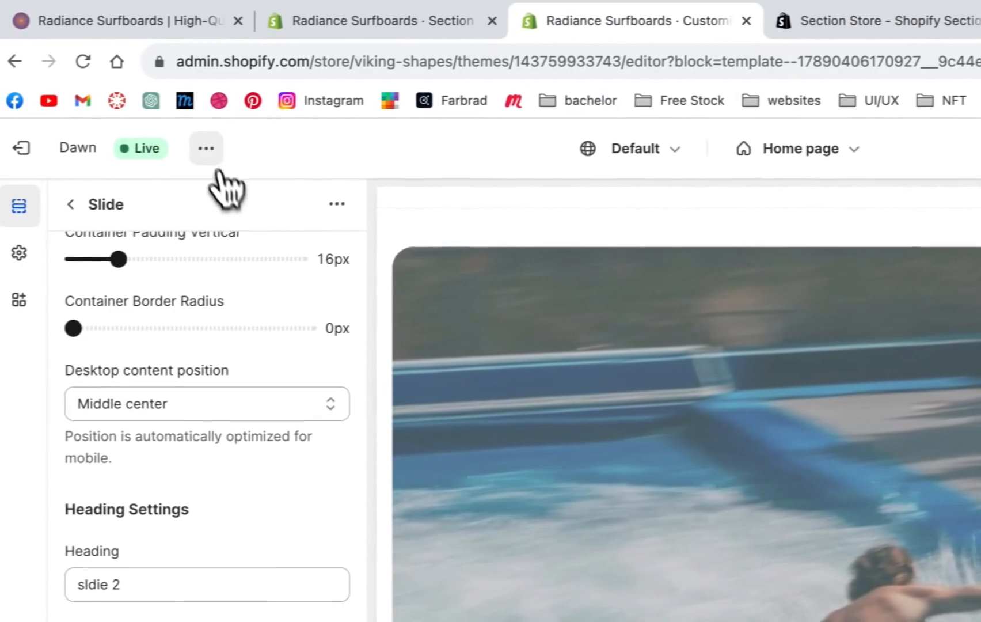
# Step: Open the live store and examine the slideshow's two slides on the home page
pyautogui.click(206, 149)
pyautogui.click(141, 352)
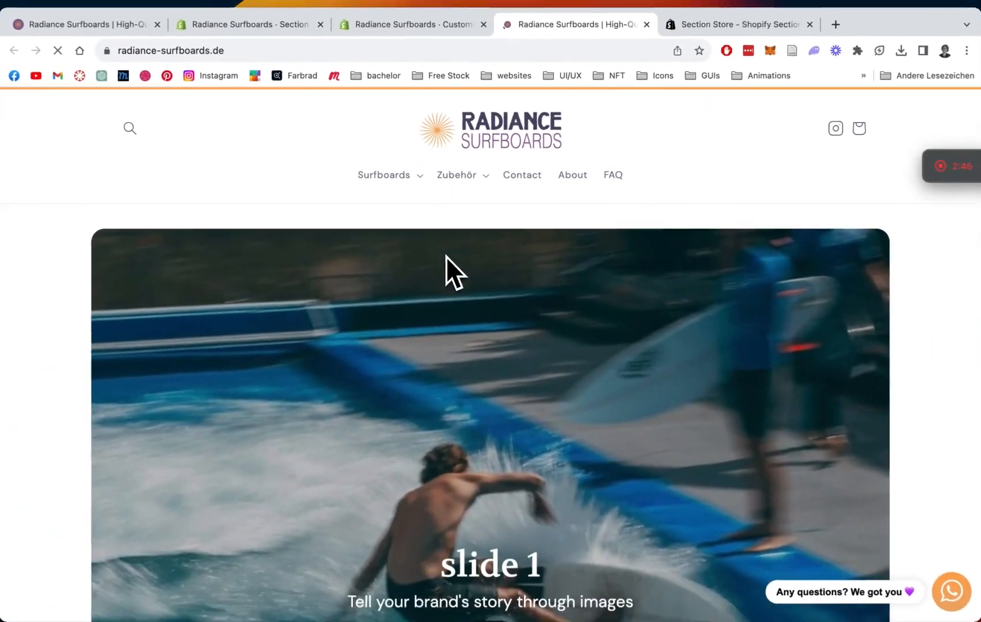
pyautogui.scroll(-4, 447, 256)
pyautogui.scroll(-3, 447, 259)
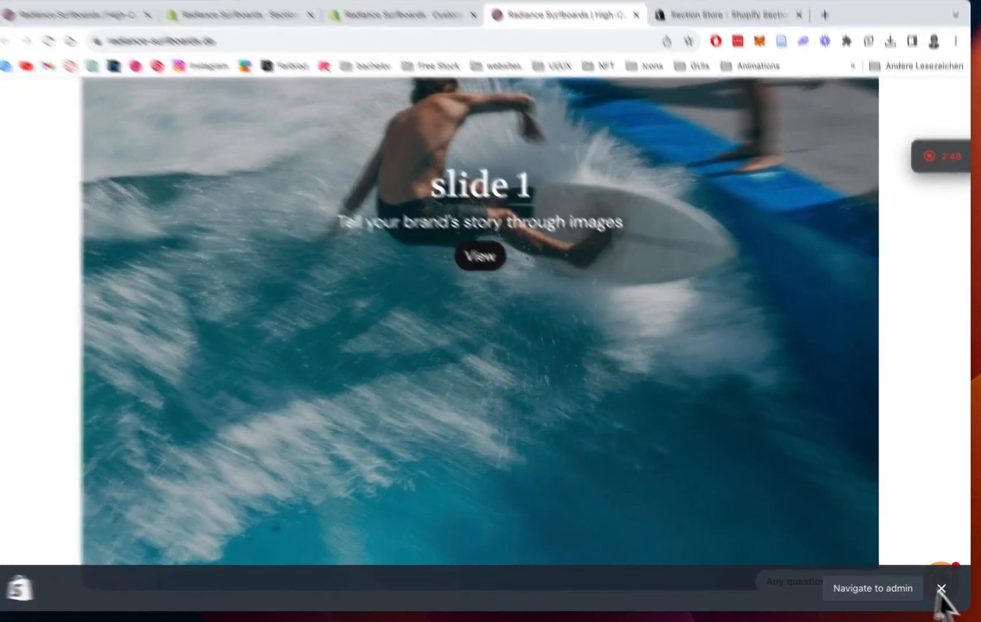
pyautogui.click(941, 587)
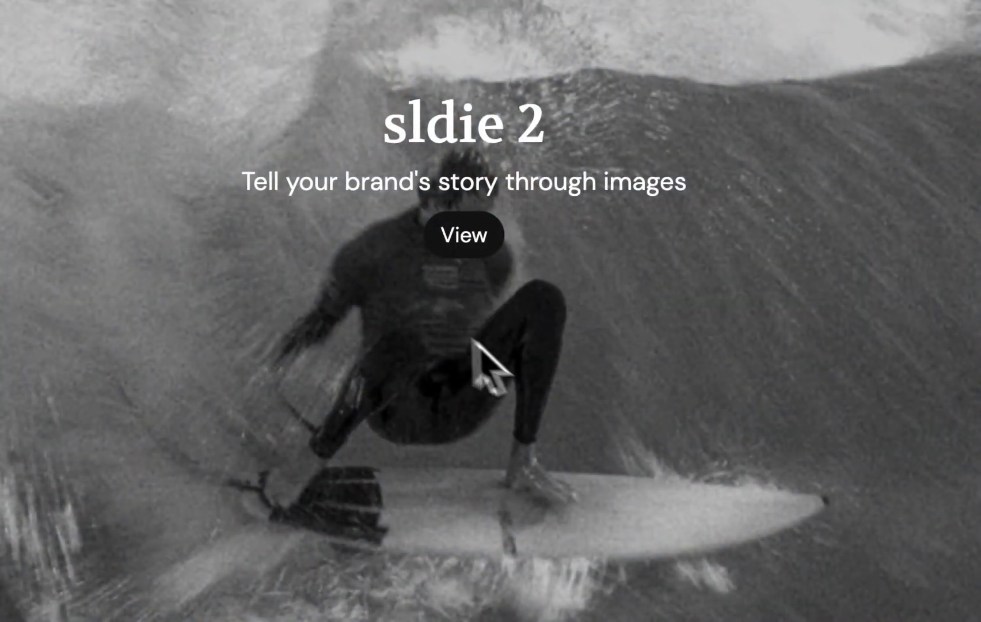
pyautogui.scroll(10, 467, 336)
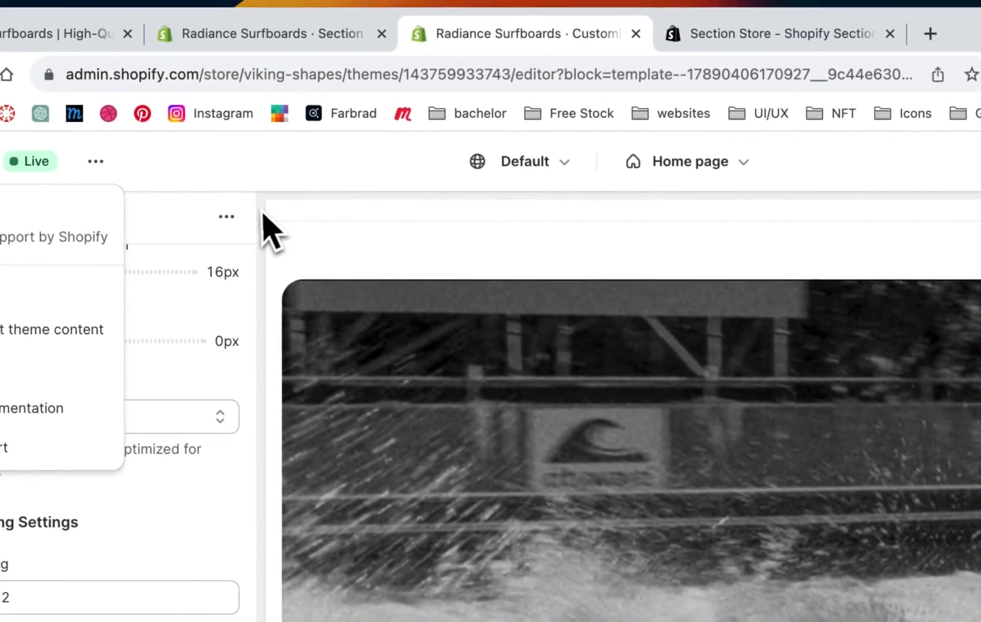
# Step: Back in the theme editor, hide the new surf slideshow and show the existing SS - Slideshow #4 with the Radiance Shirts slides
pyautogui.click(76, 27)
pyautogui.click(76, 126)
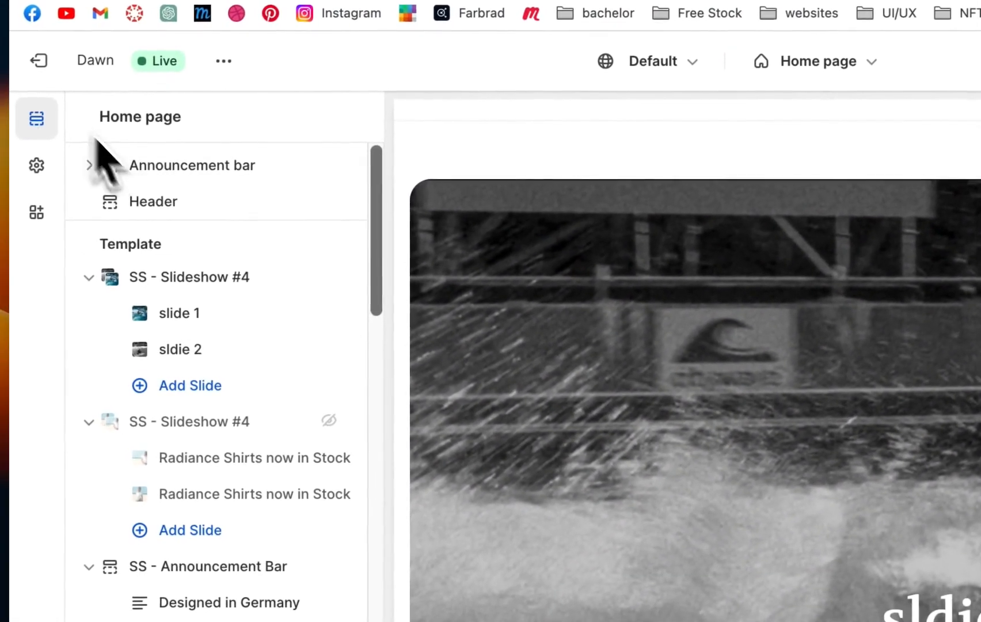
pyautogui.click(329, 275)
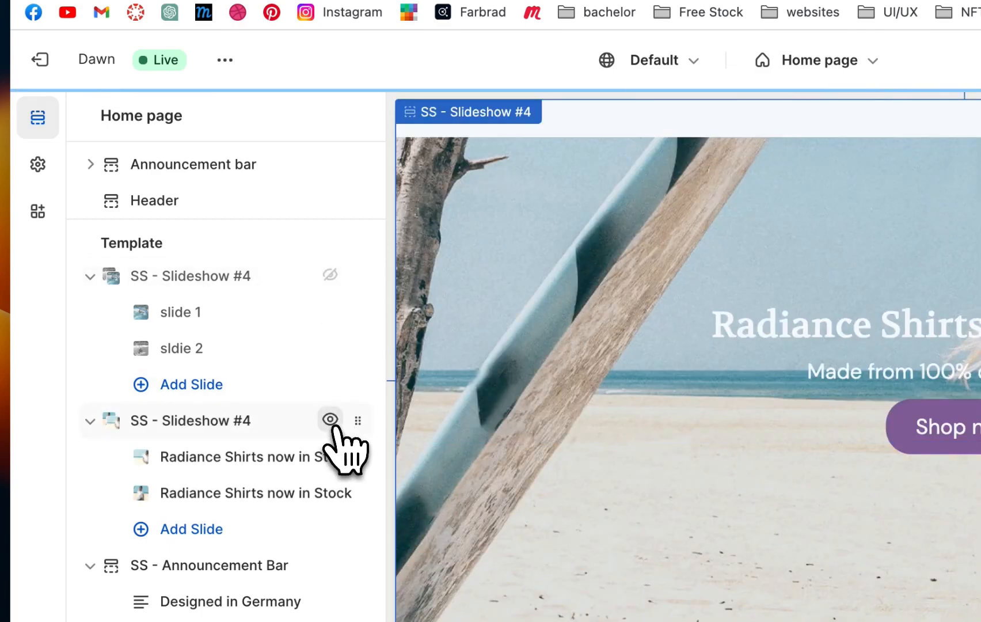
pyautogui.scroll(2, 823, 346)
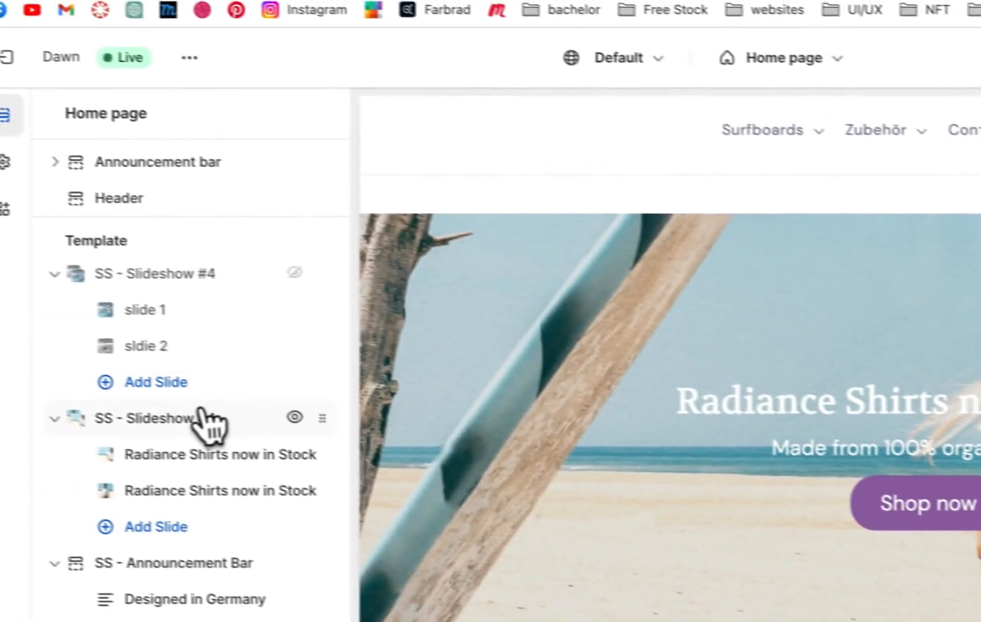
# Step: In the Radiance Shirts slideshow's settings, try Numbers as the Slider Controls style and choose Buttons
pyautogui.click(199, 416)
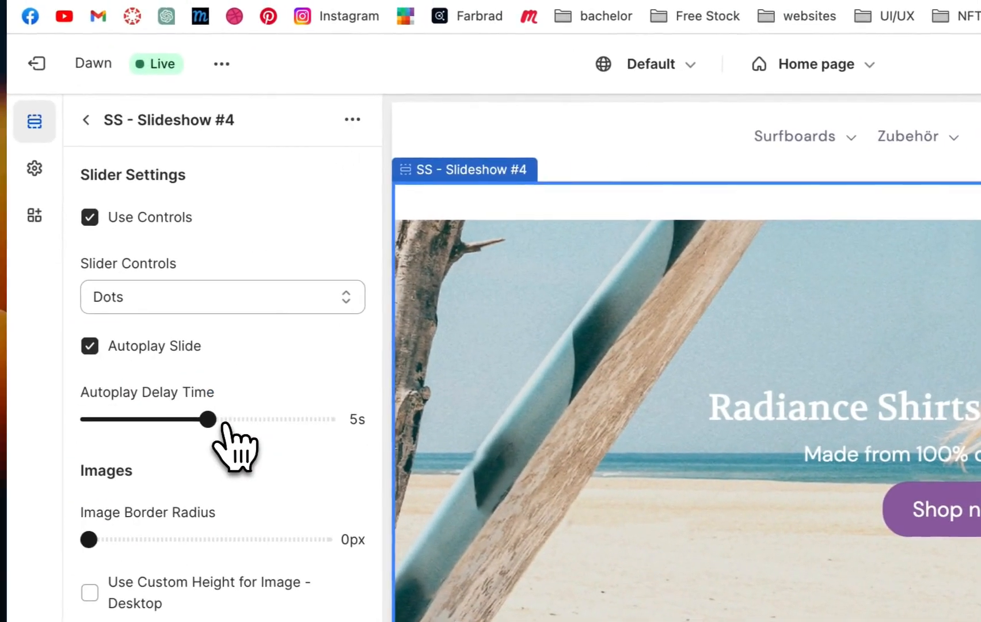
pyautogui.click(269, 303)
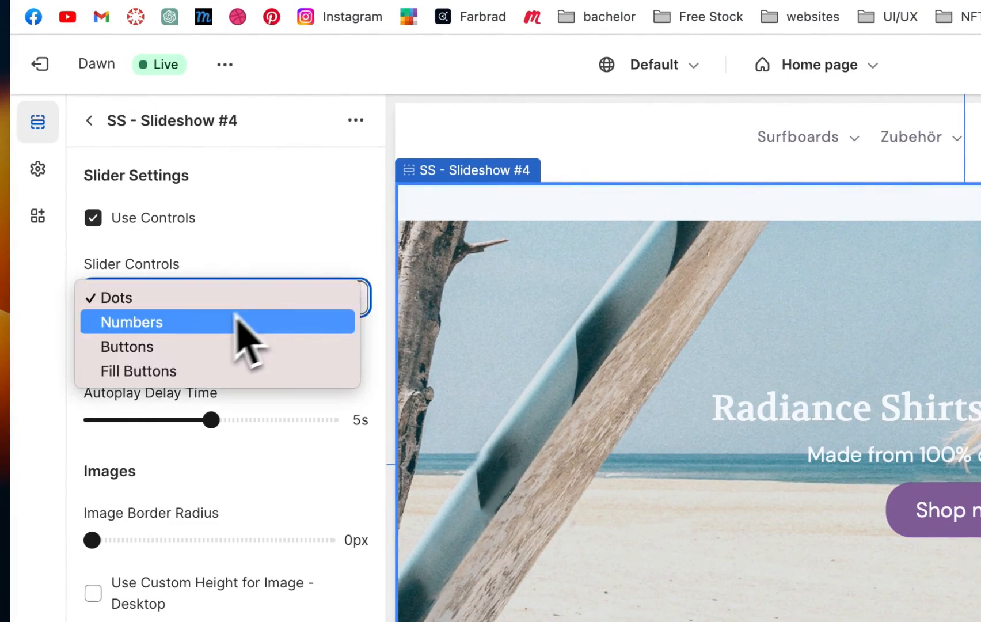
pyautogui.press('Escape')
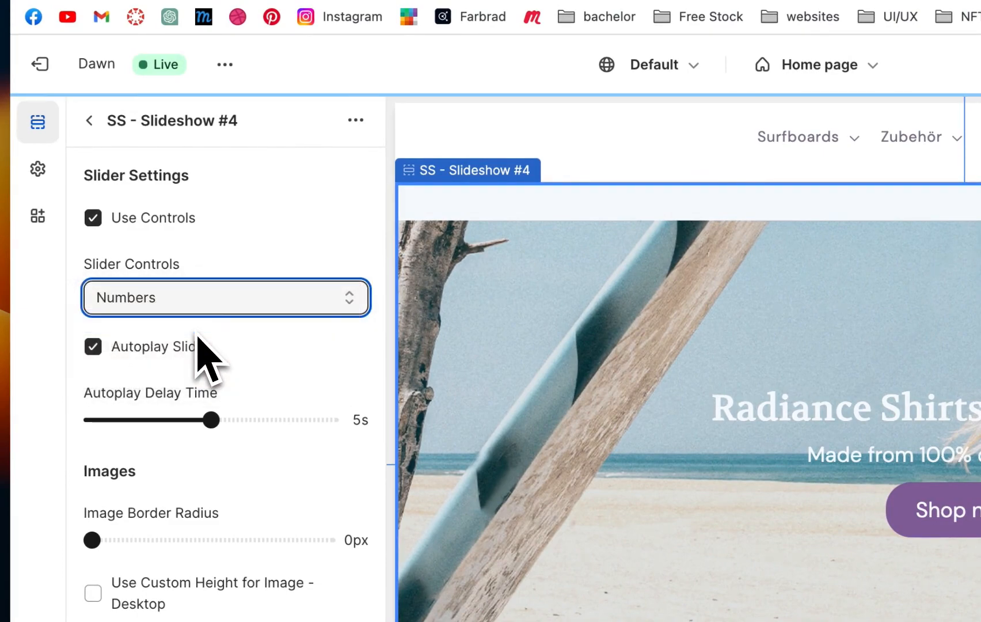
pyautogui.click(202, 290)
pyautogui.press('Escape')
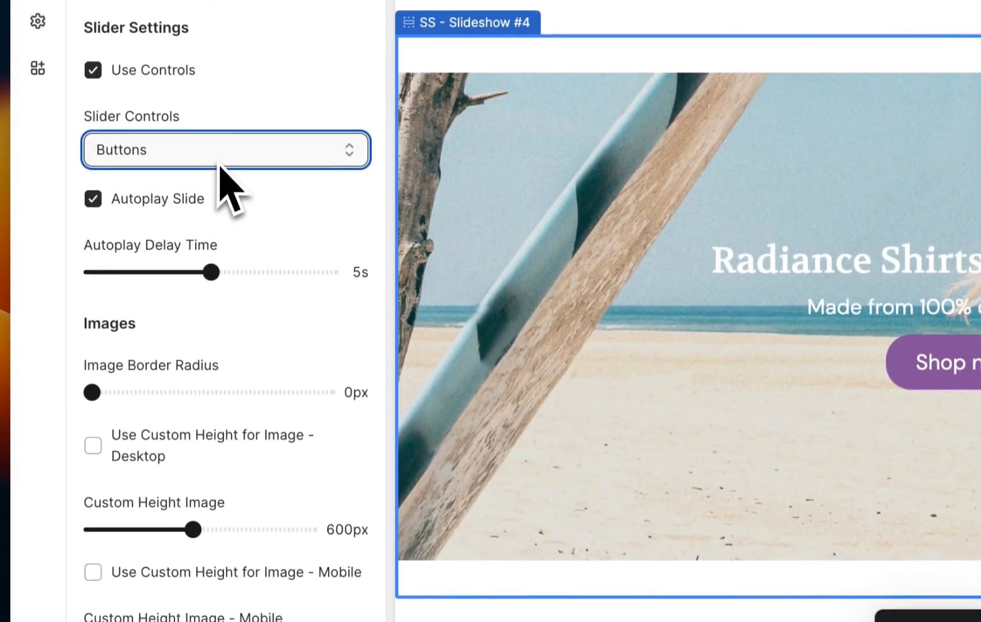
pyautogui.click(317, 344)
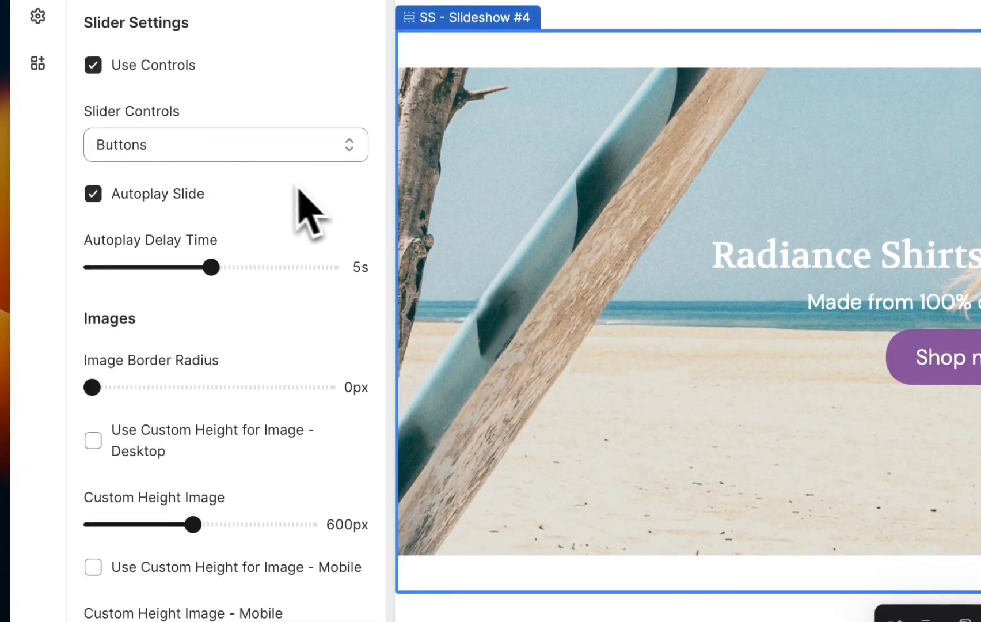
# Step: Enable the custom desktop image height for the slideshow and set it to about 700px
pyautogui.scroll(-2, 282, 185)
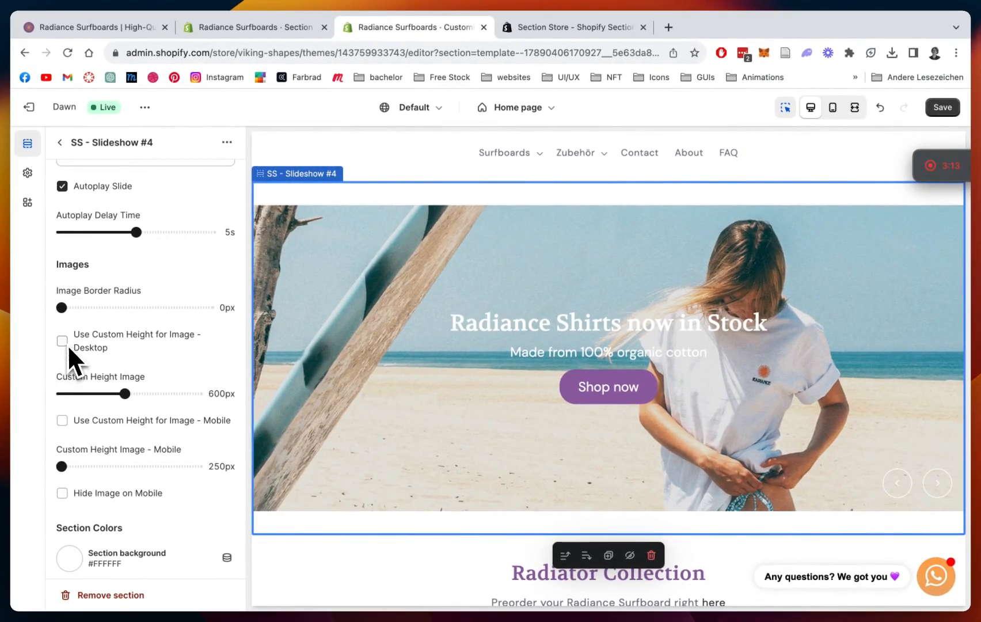
pyautogui.scroll(-2, 186, 339)
pyautogui.moveTo(125, 317); pyautogui.dragTo(151, 314)
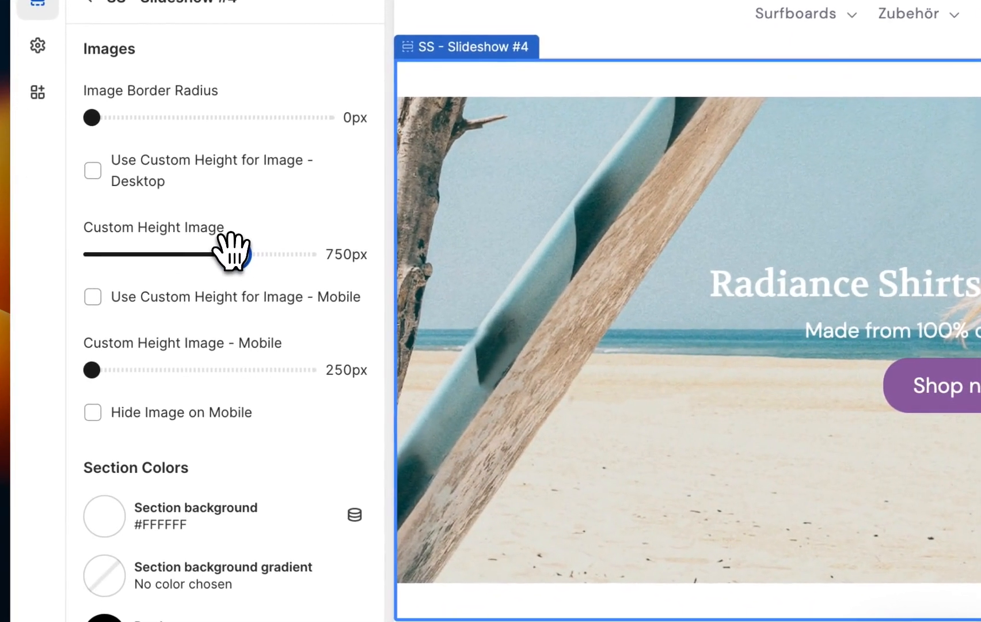
pyautogui.click(94, 170)
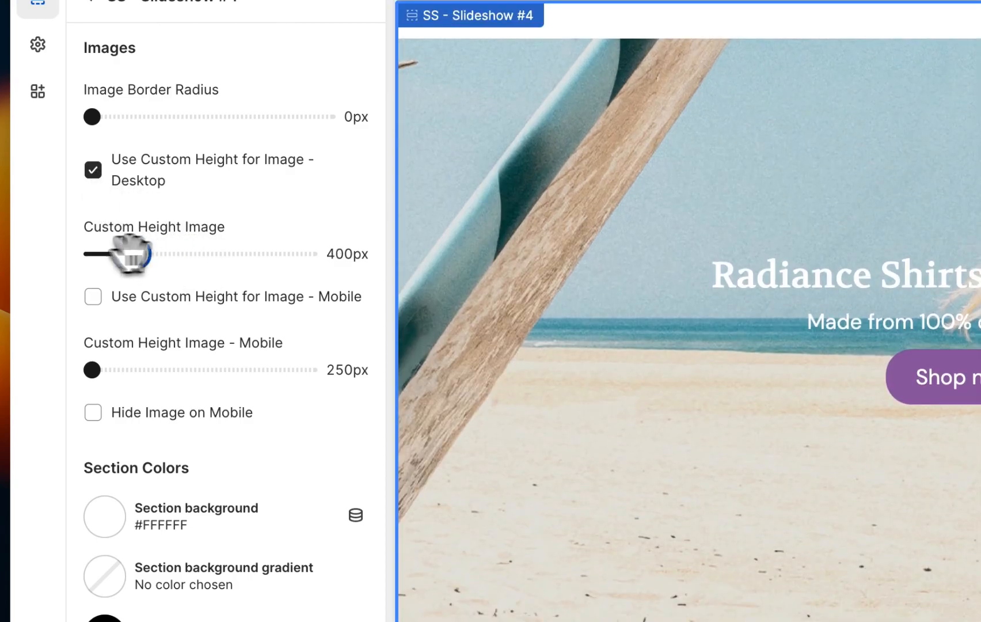
pyautogui.moveTo(138, 254); pyautogui.dragTo(105, 252)
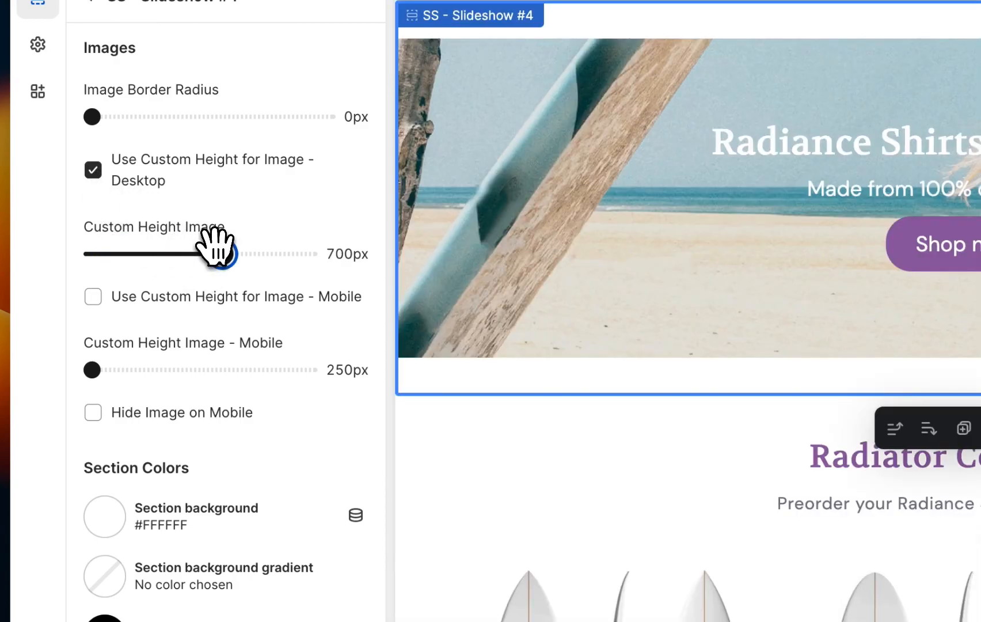
# Step: Review the slideshow's color, margin and padding settings, and turn Full Width off and on again to compare the layouts
pyautogui.scroll(-5, 278, 213)
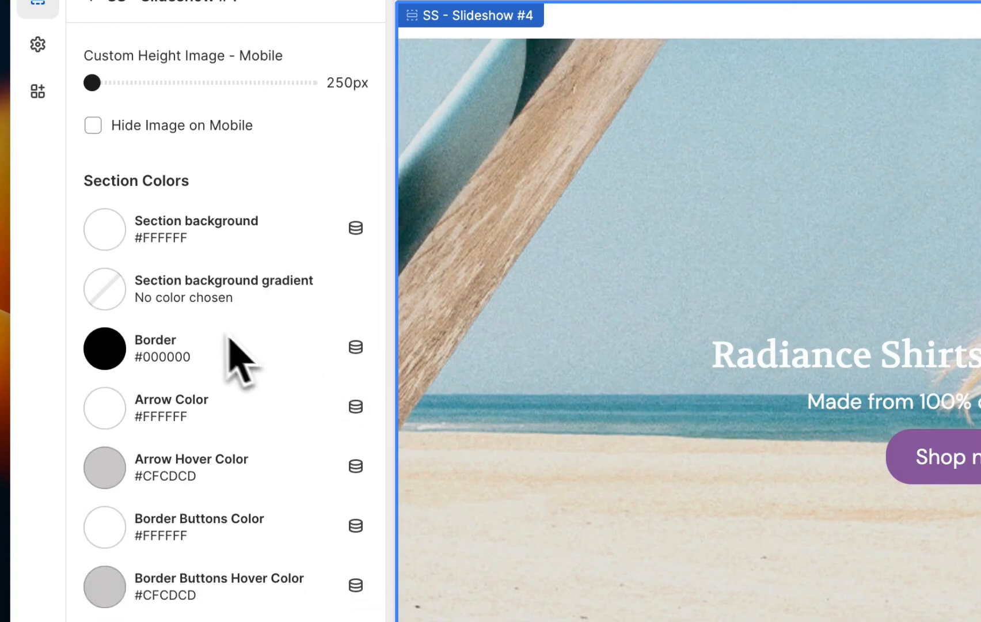
pyautogui.scroll(-4, 230, 355)
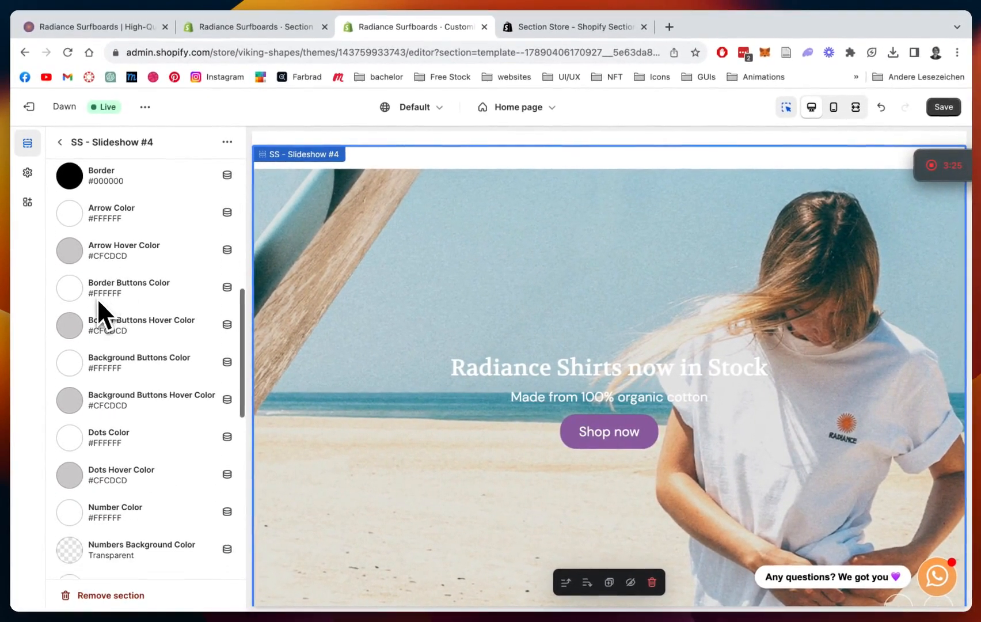
pyautogui.scroll(-1, 98, 301)
pyautogui.scroll(-8, 136, 321)
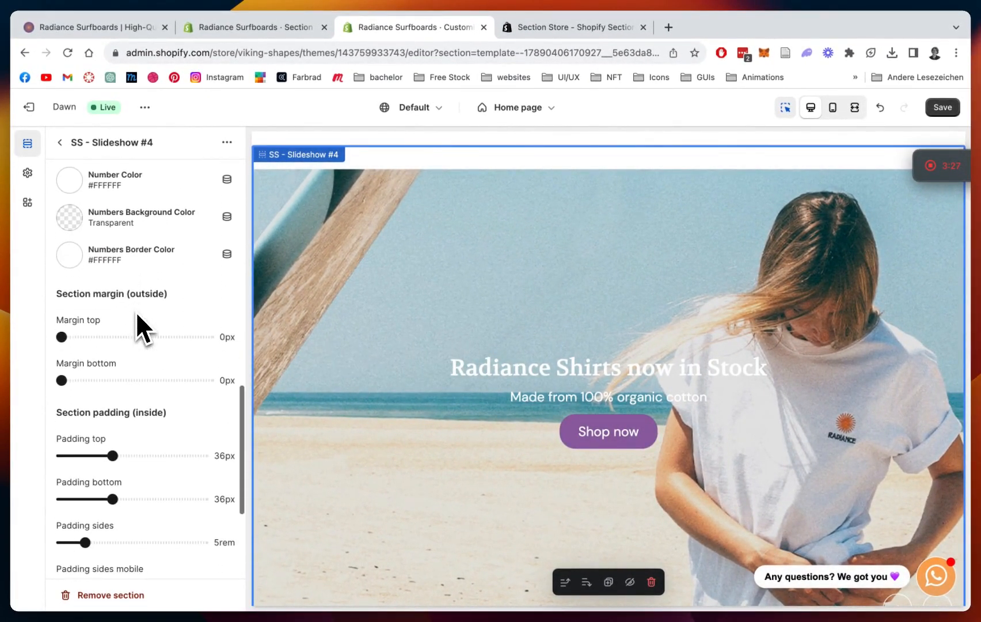
pyautogui.scroll(-2, 136, 320)
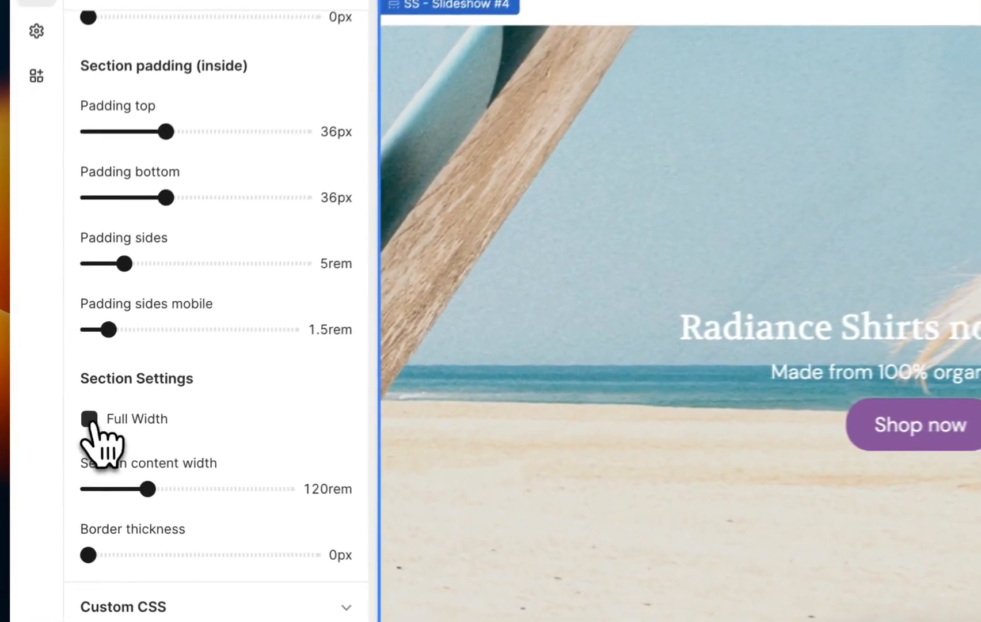
pyautogui.click(61, 427)
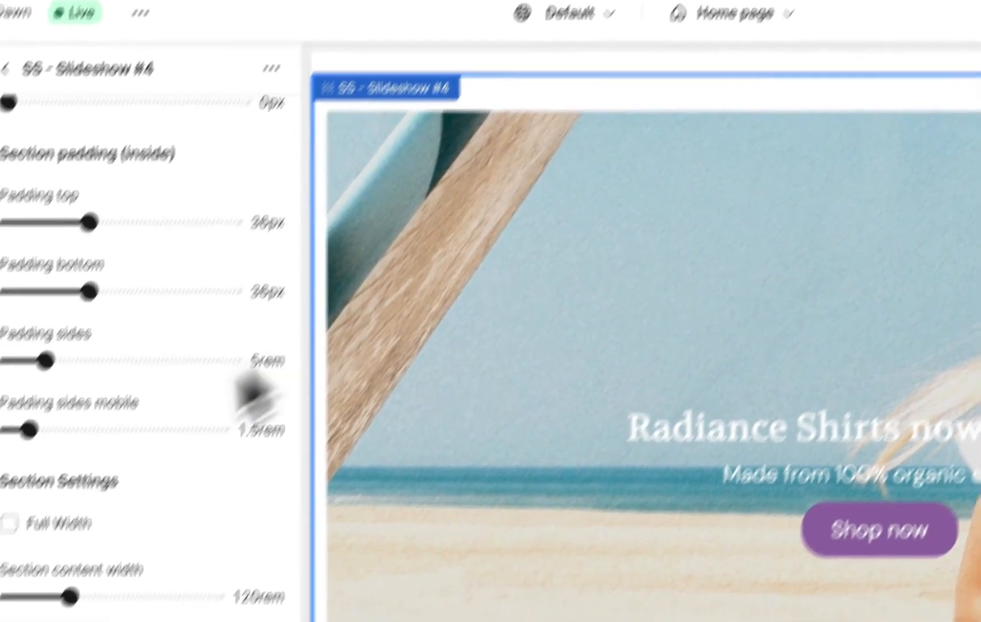
pyautogui.click(92, 418)
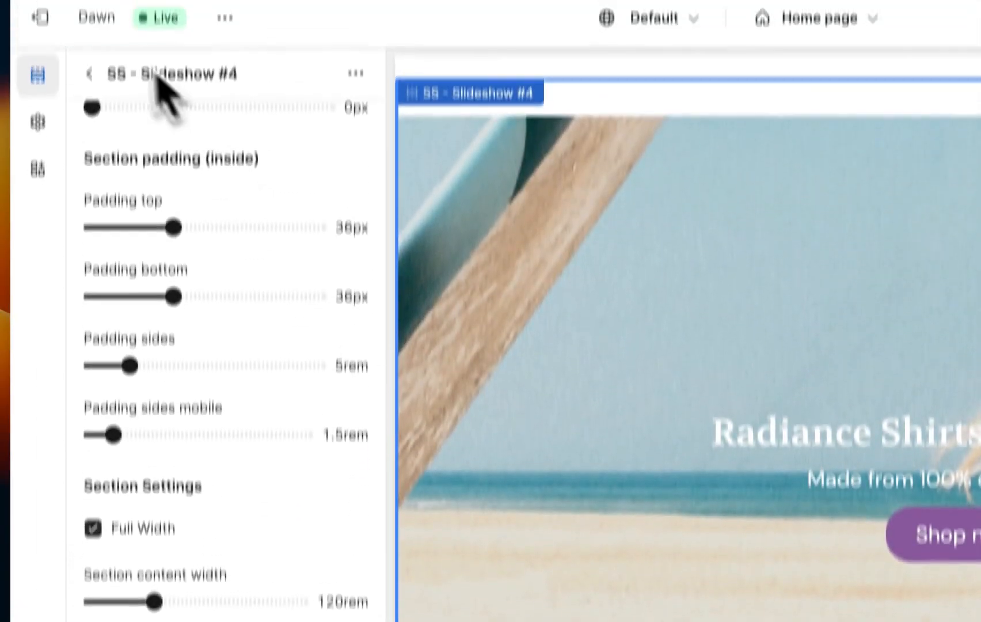
# Step: Open the first Radiance Shirts slide's settings, try a 30% Image Overlay and return it to 10%
pyautogui.click(89, 73)
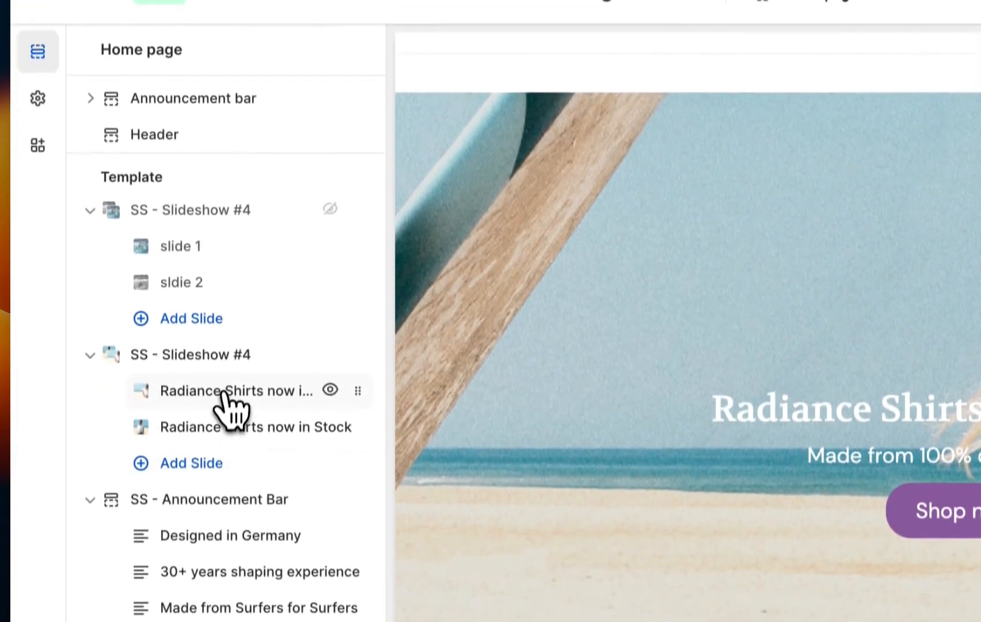
pyautogui.click(224, 393)
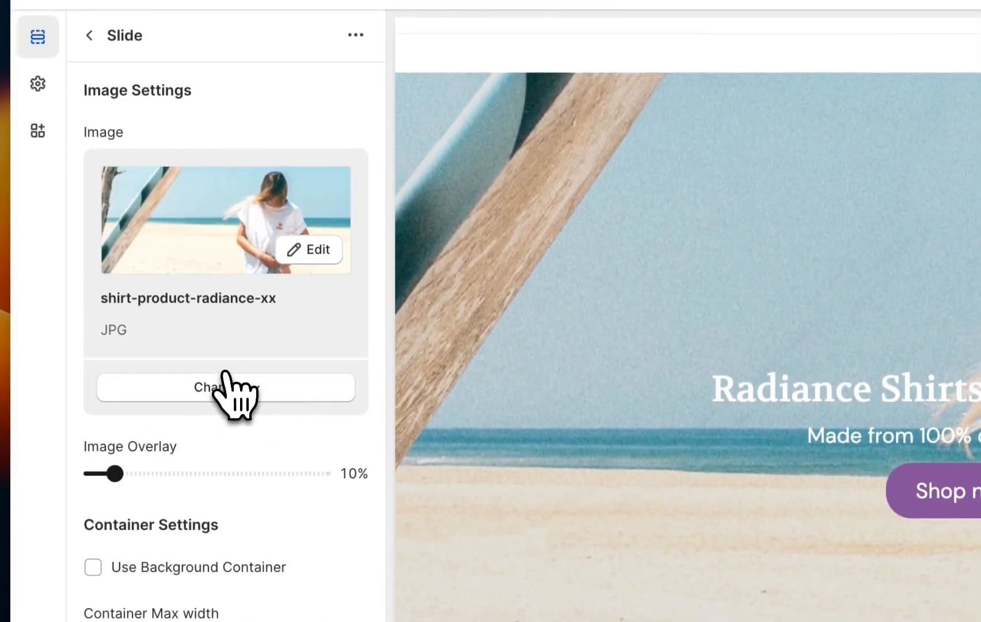
pyautogui.scroll(-3, 198, 253)
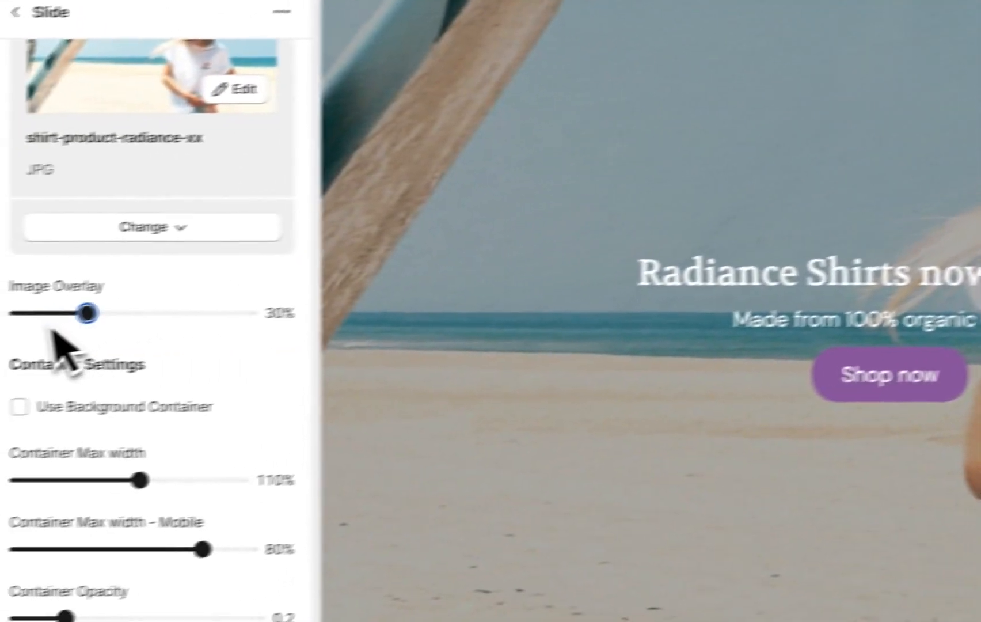
pyautogui.moveTo(88, 313); pyautogui.dragTo(109, 293)
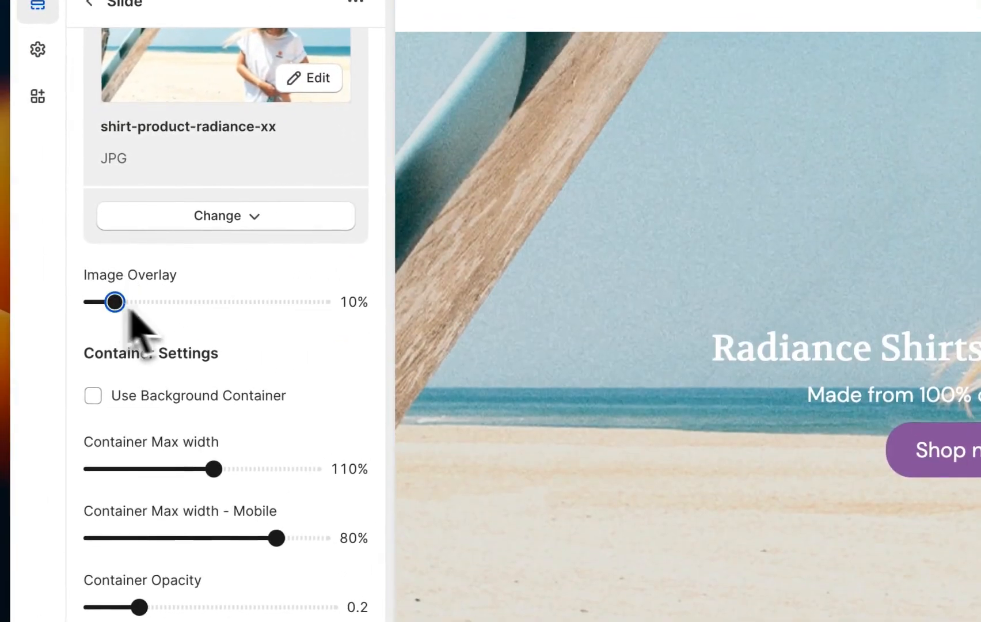
# Step: Try a narrow 15% Container Max width, set it to 120%, and test the Container Opacity, leaving it at 0.2
pyautogui.scroll(-3, 248, 346)
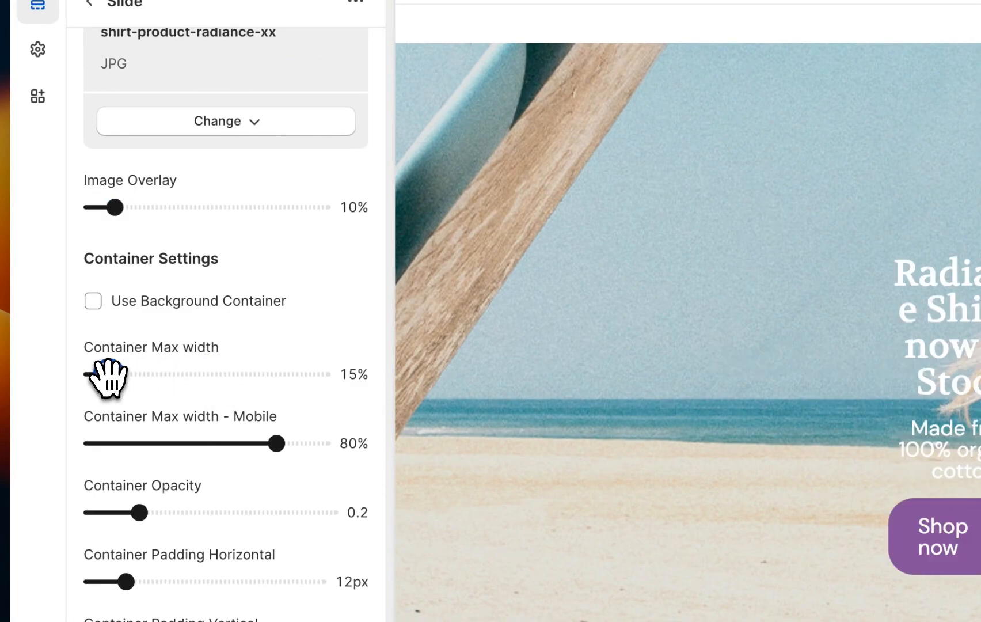
pyautogui.moveTo(237, 377); pyautogui.dragTo(228, 377)
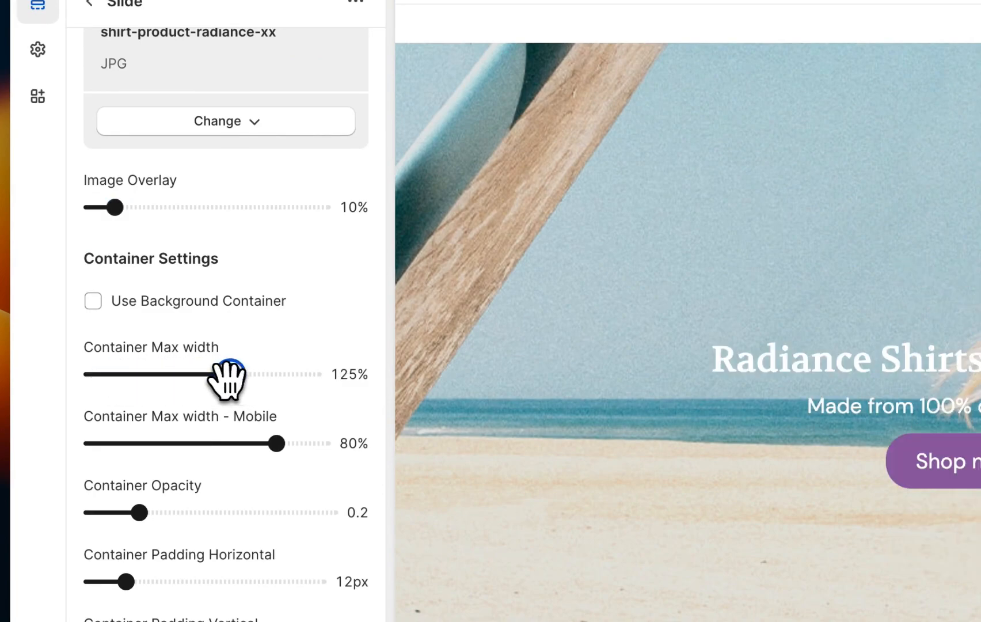
pyautogui.scroll(-5, 288, 328)
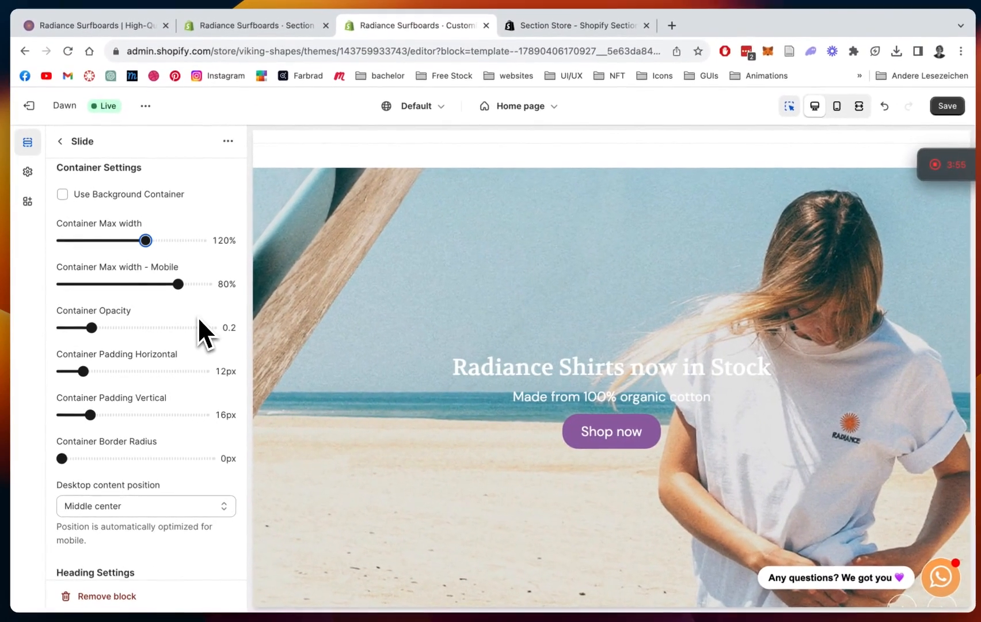
pyautogui.scroll(-1, 196, 316)
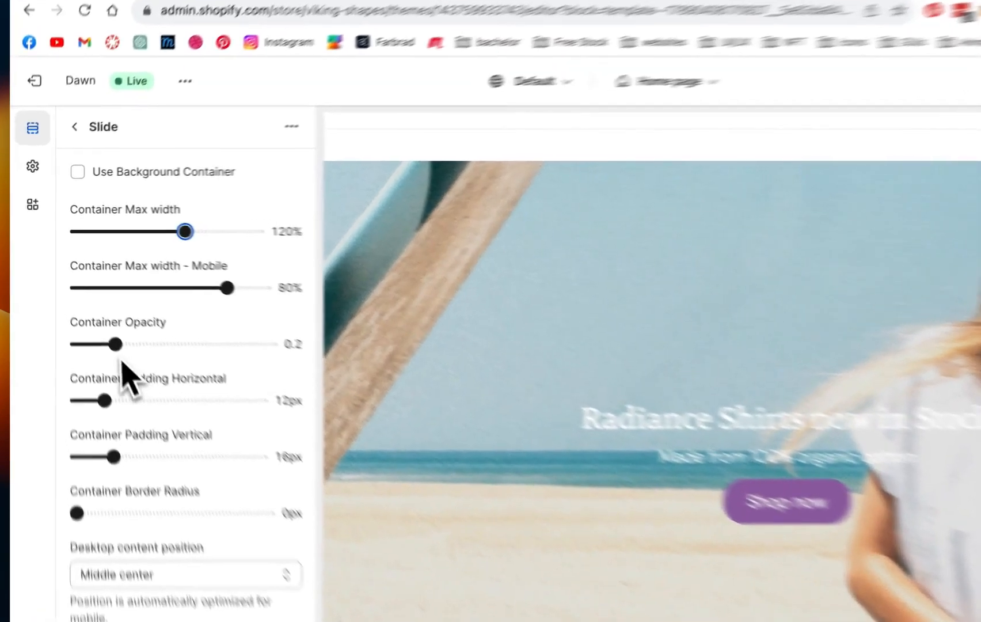
pyautogui.moveTo(91, 309); pyautogui.dragTo(122, 310)
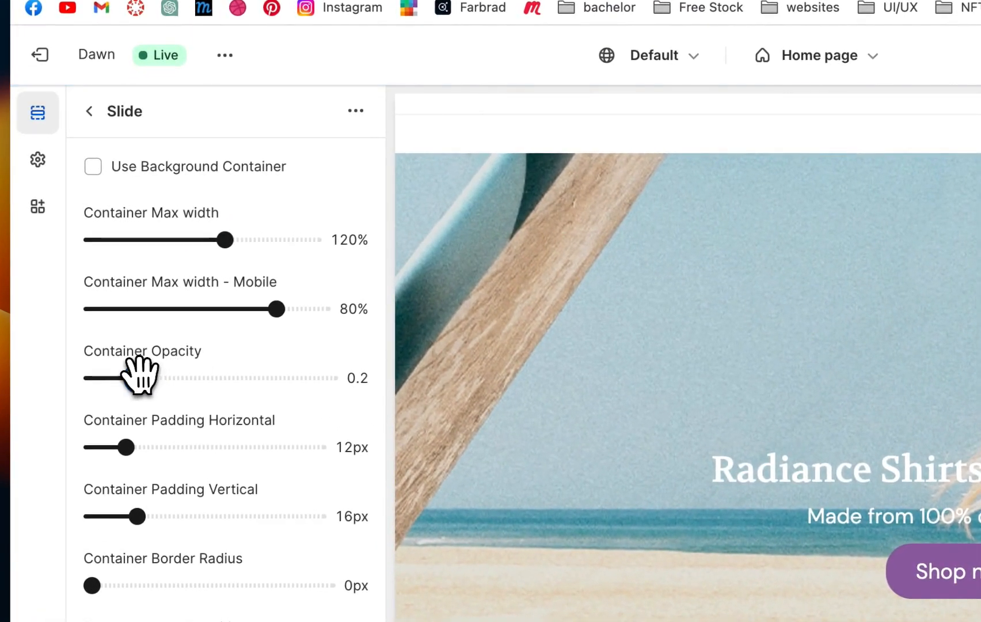
pyautogui.moveTo(141, 377); pyautogui.dragTo(140, 378)
# Step: Try Top center as the slide's Desktop content position and return it to Middle center
pyautogui.scroll(-5, 263, 361)
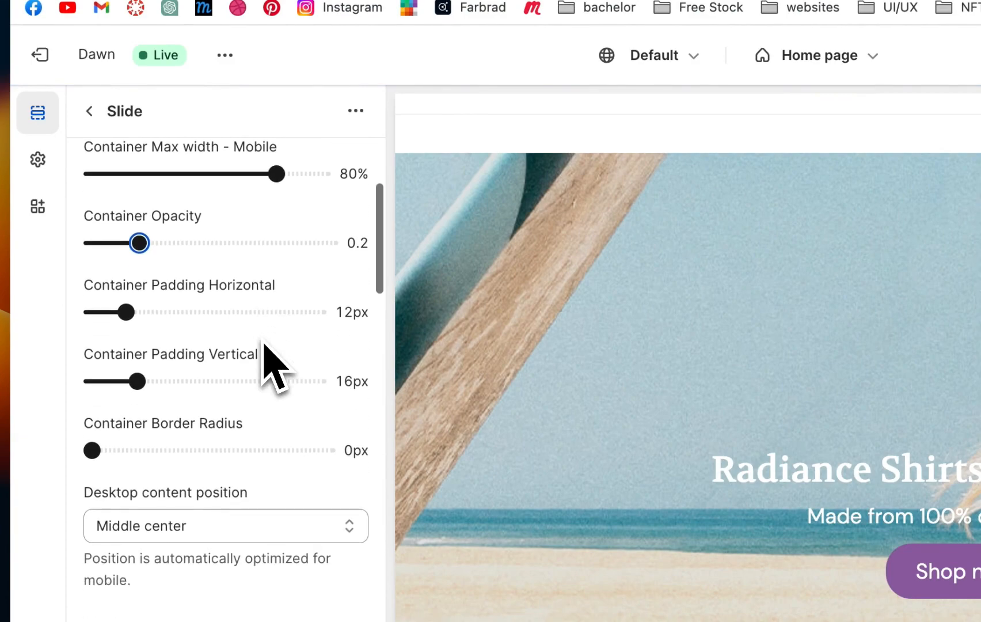
pyautogui.scroll(-8, 262, 332)
pyautogui.click(246, 268)
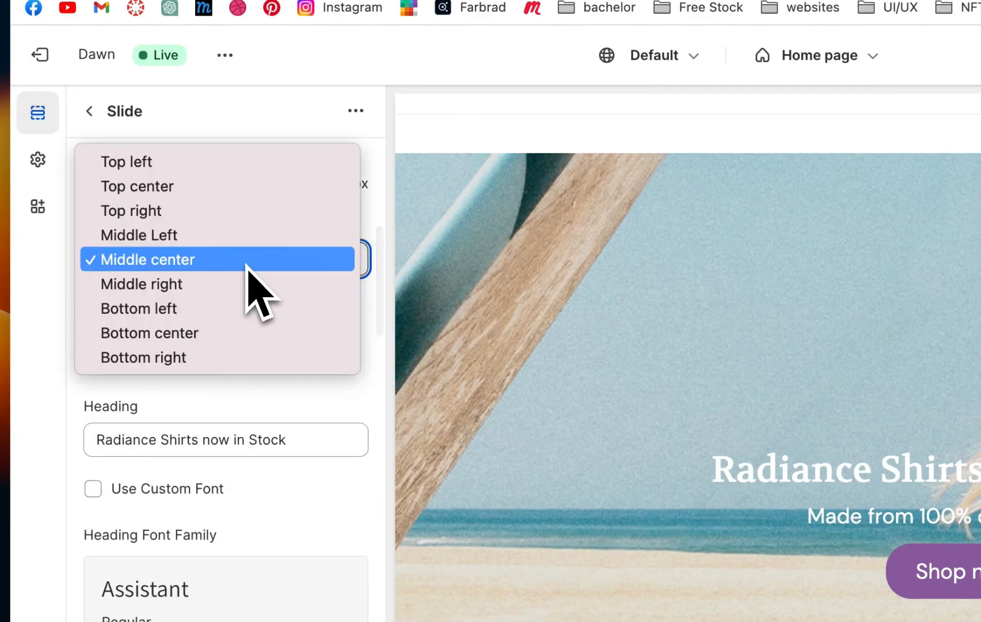
pyautogui.click(175, 196)
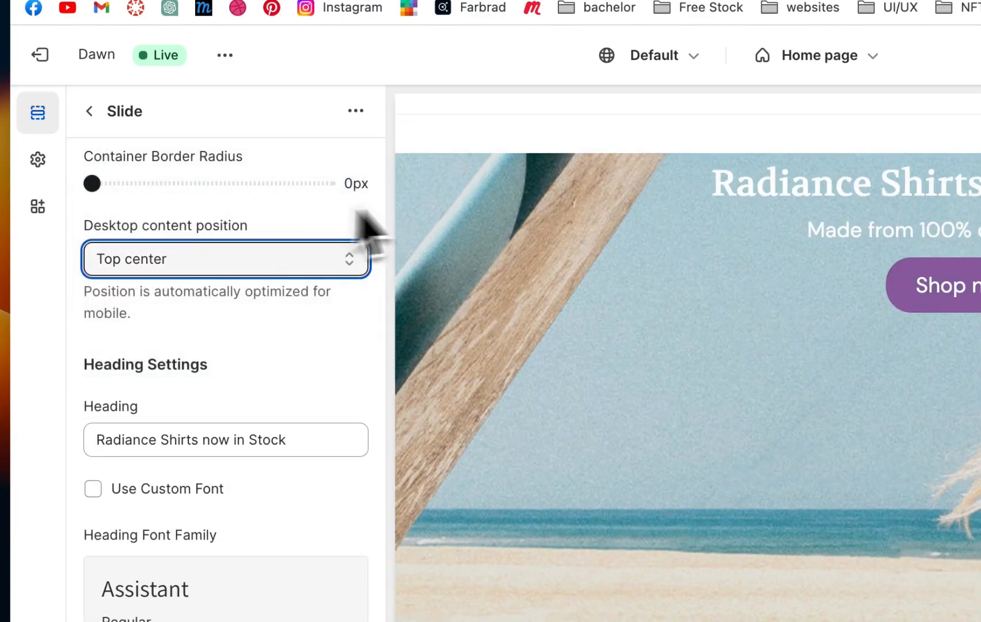
pyautogui.click(189, 254)
pyautogui.click(188, 339)
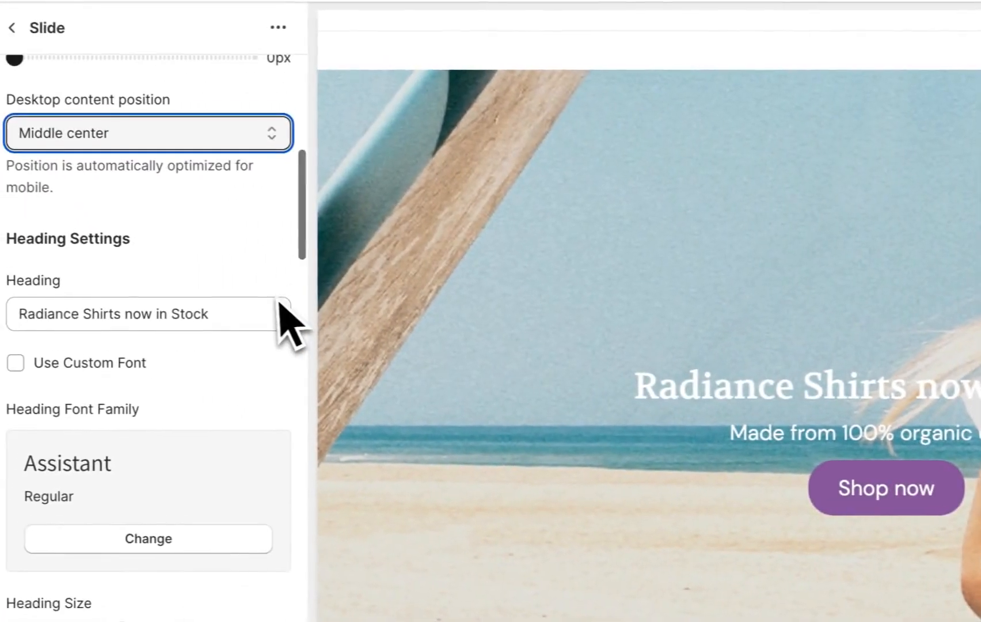
# Step: Try a different Heading Size for the slide's heading and return it to 34px
pyautogui.scroll(-3, 172, 318)
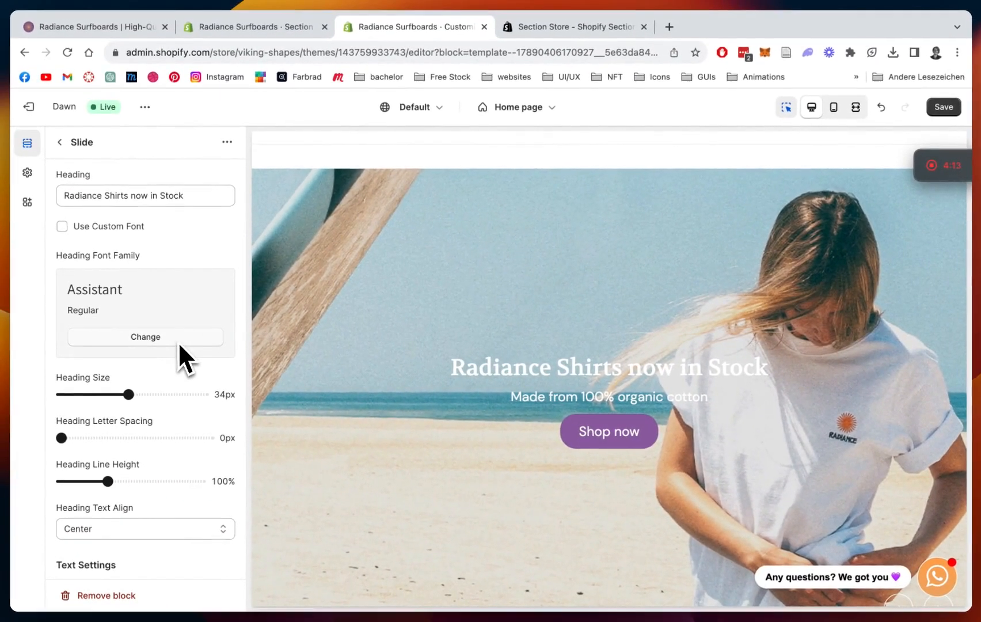
pyautogui.scroll(-2, 178, 341)
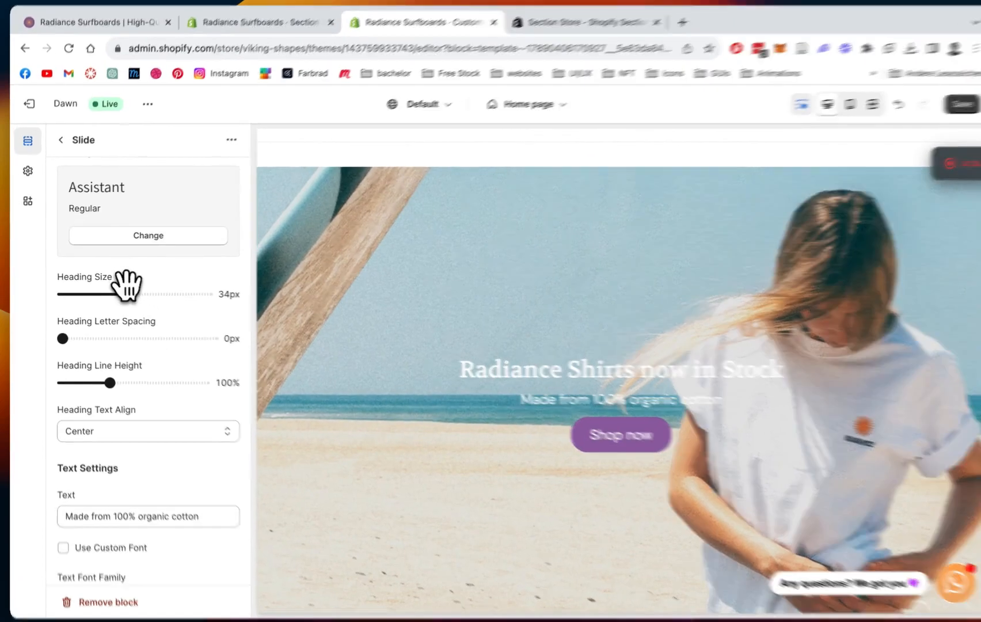
pyautogui.click(127, 292)
pyautogui.moveTo(166, 306); pyautogui.dragTo(150, 300)
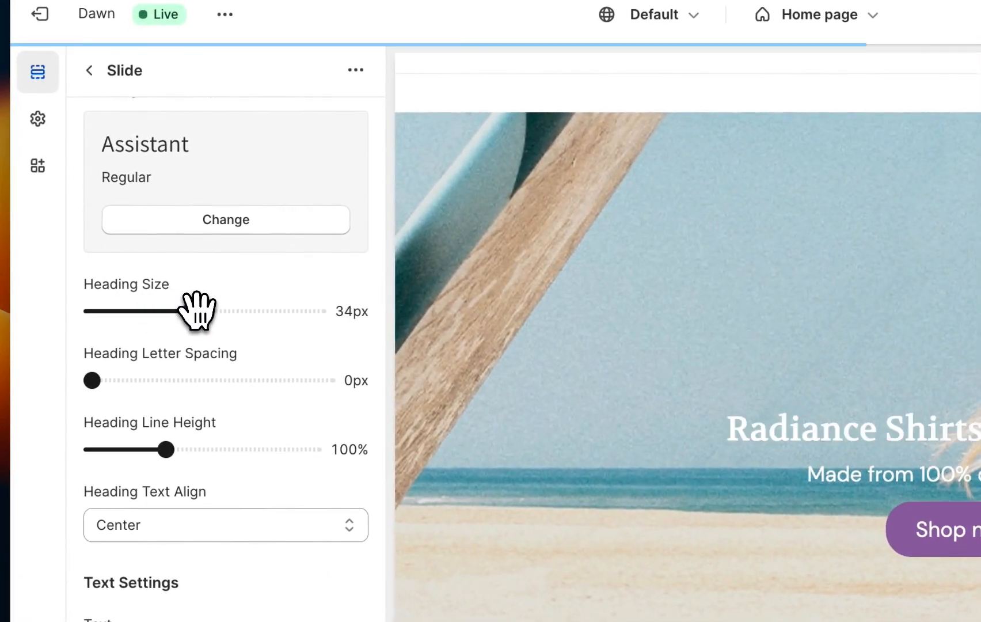
# Step: Review the slide's block colors and slide padding settings, ending back at its image settings
pyautogui.scroll(-15, 235, 313)
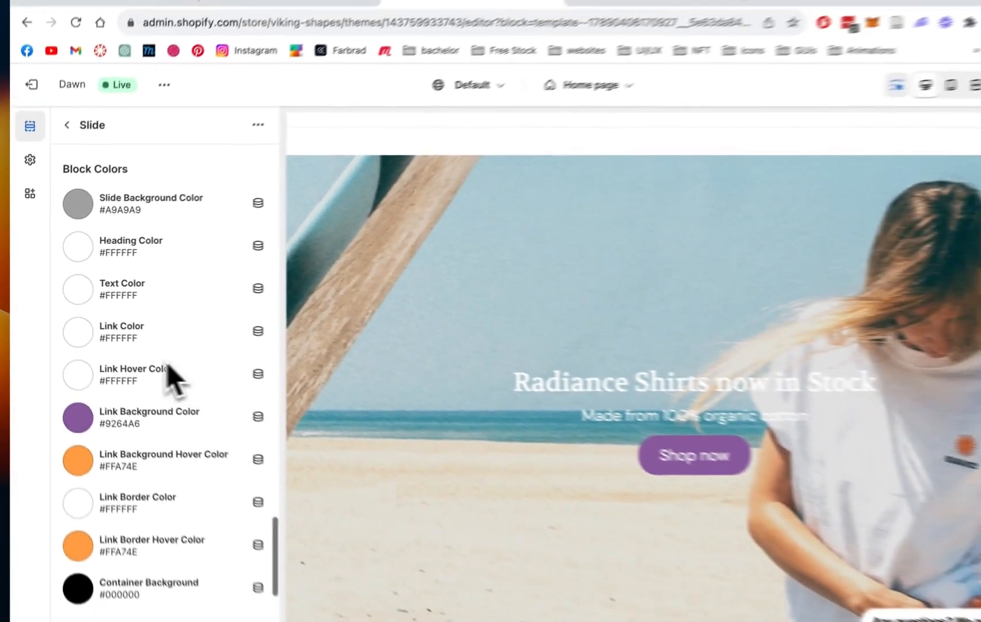
pyautogui.scroll(-2, 190, 423)
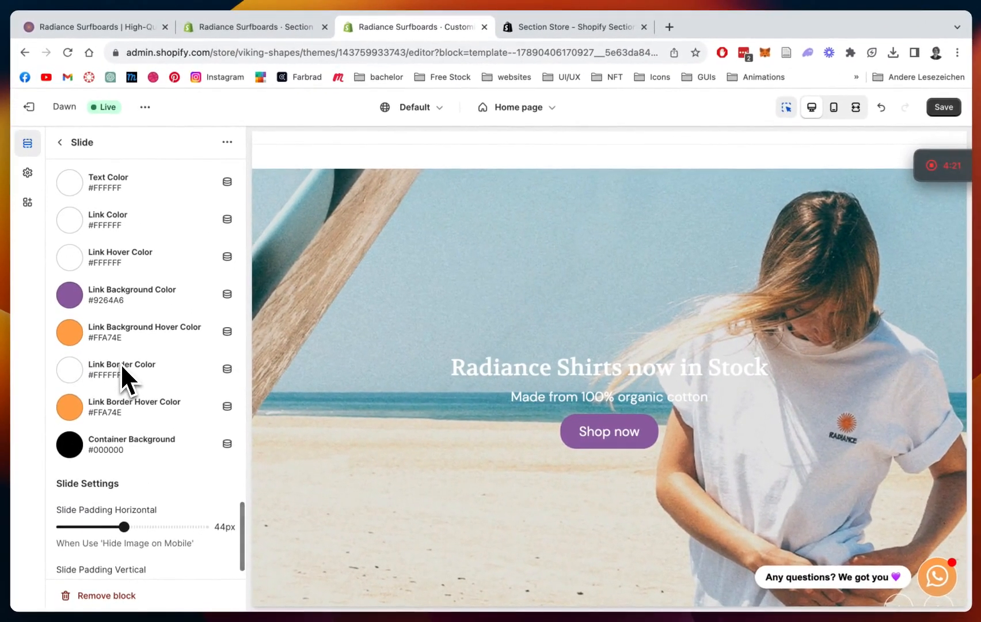
pyautogui.scroll(1, 187, 423)
pyautogui.scroll(20, 121, 365)
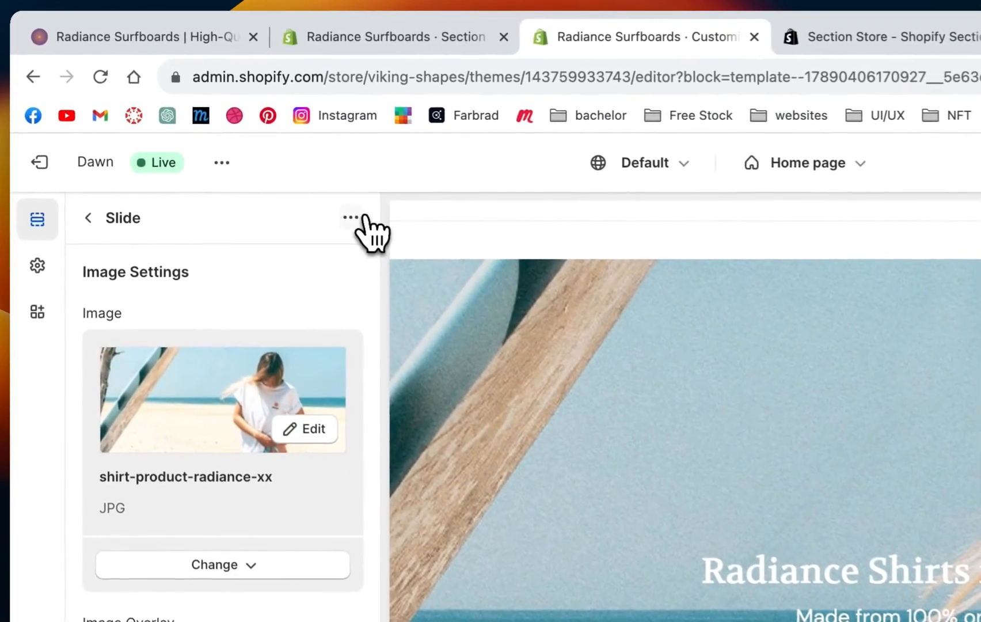
pyautogui.click(352, 218)
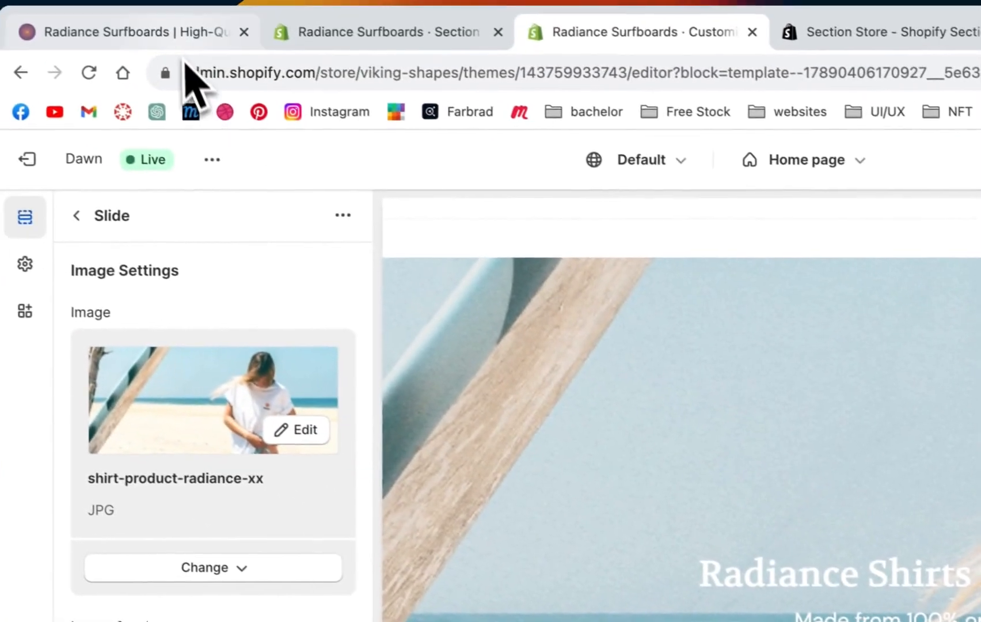
# Step: Switch to the live Radiance Surfboards storefront and inspect the Radiance Shirts slideshow and its slider controls on the home page
pyautogui.click(193, 39)
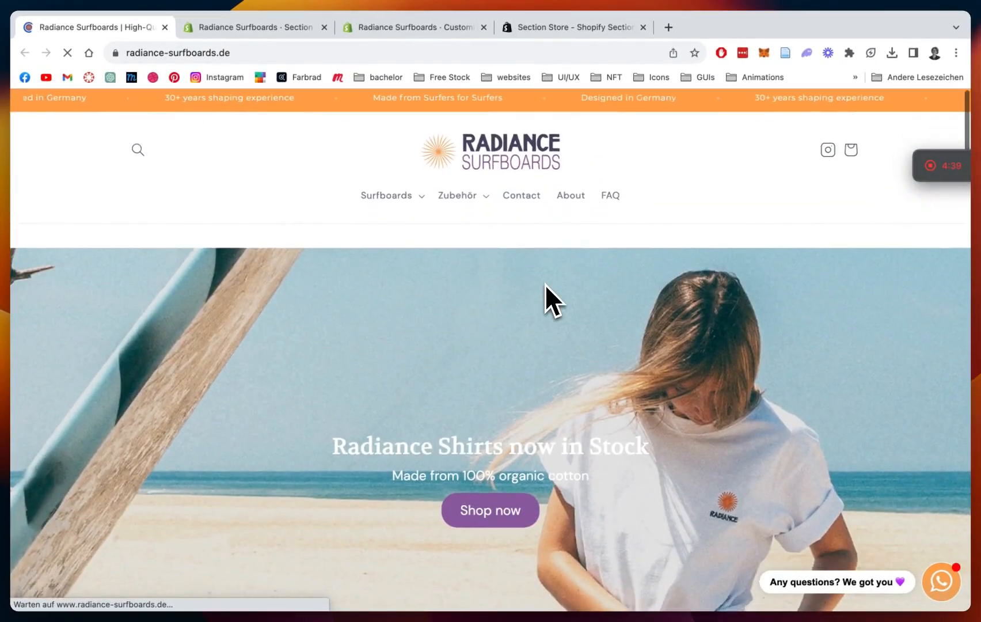
pyautogui.scroll(-3, 545, 284)
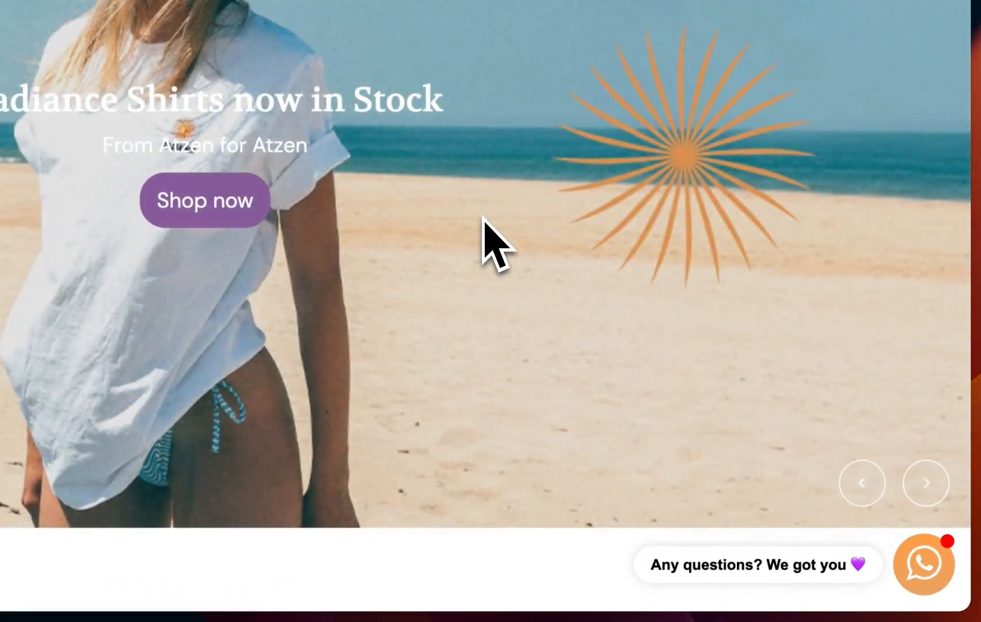
pyautogui.scroll(1, 488, 241)
pyautogui.scroll(1, 488, 242)
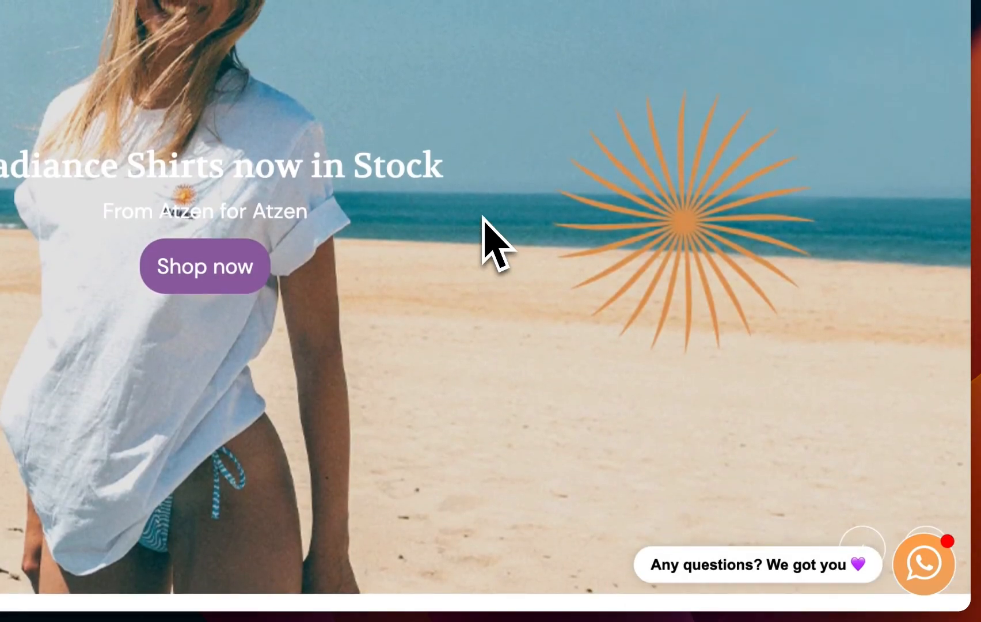